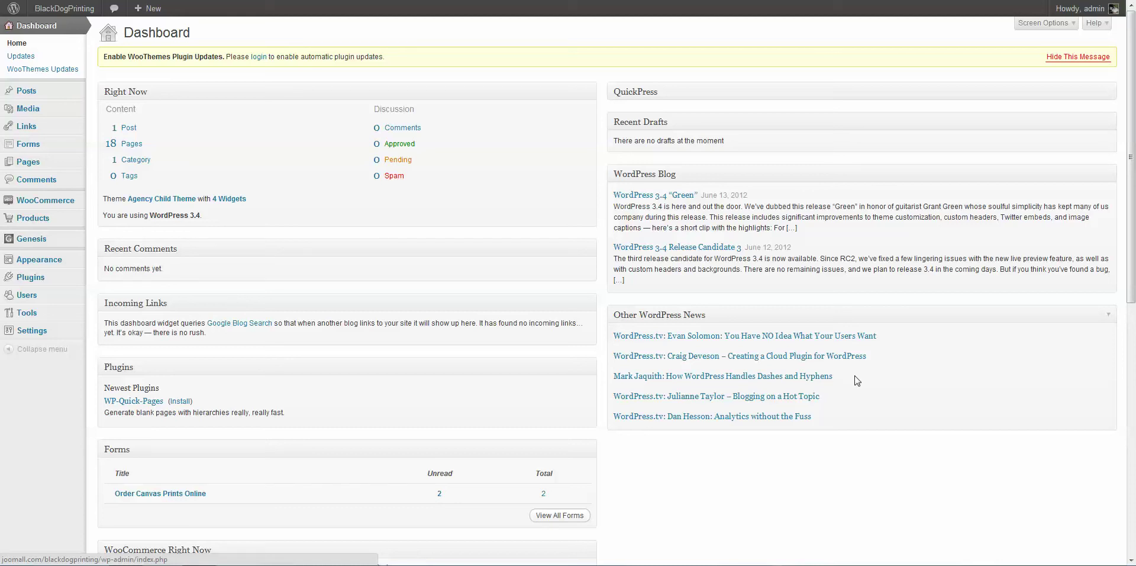
Step: Create a new form and set its title to "Additional Fields"
{"action": "mouse_move", "coordinate": [71, 148]}
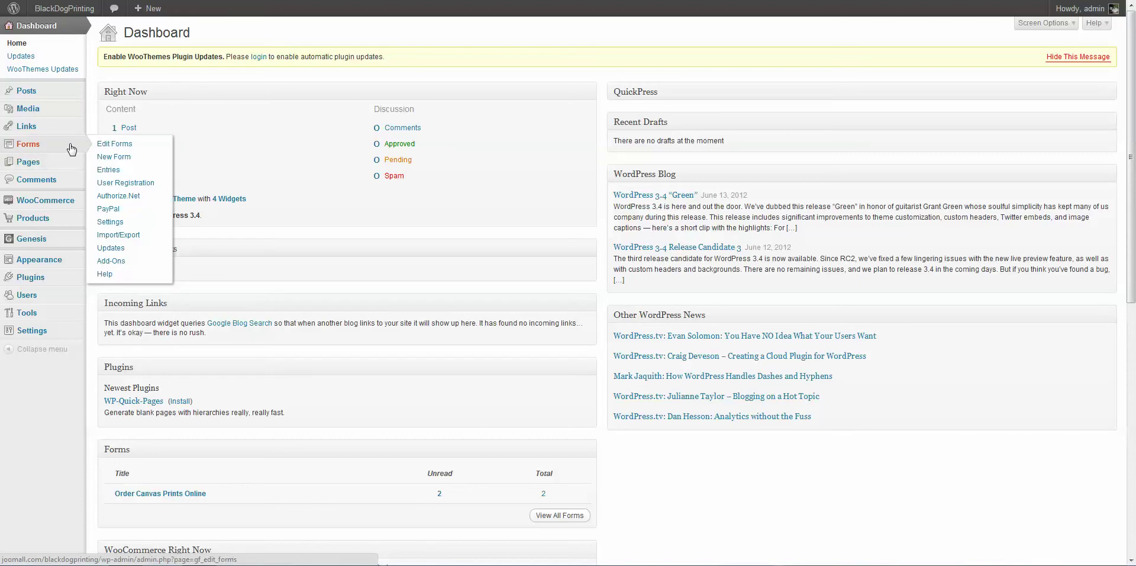
{"action": "left_click", "coordinate": [128, 158]}
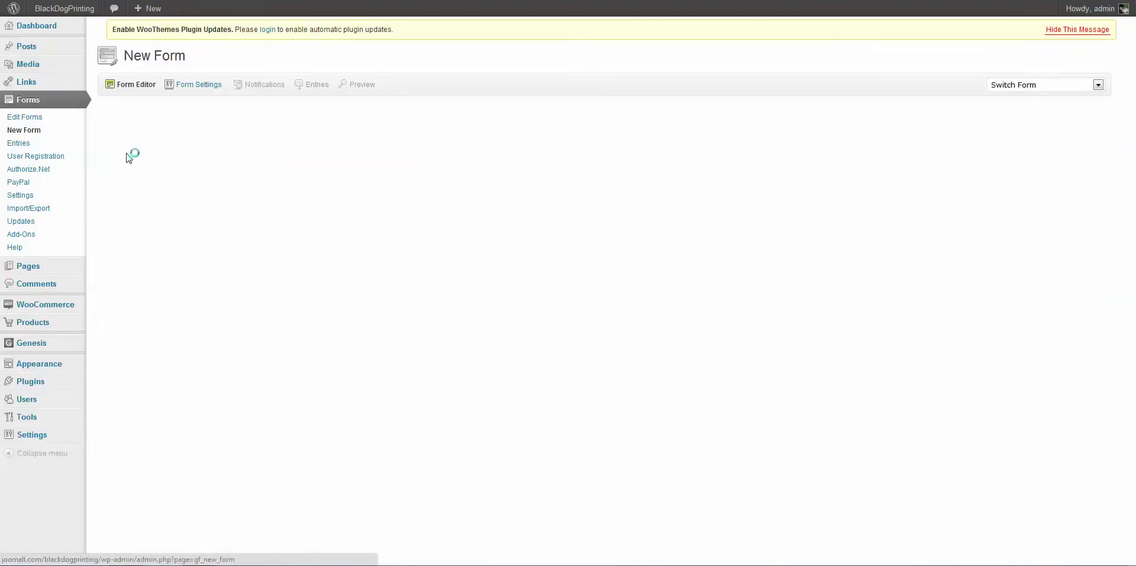
{"action": "mouse_move", "coordinate": [142, 148]}
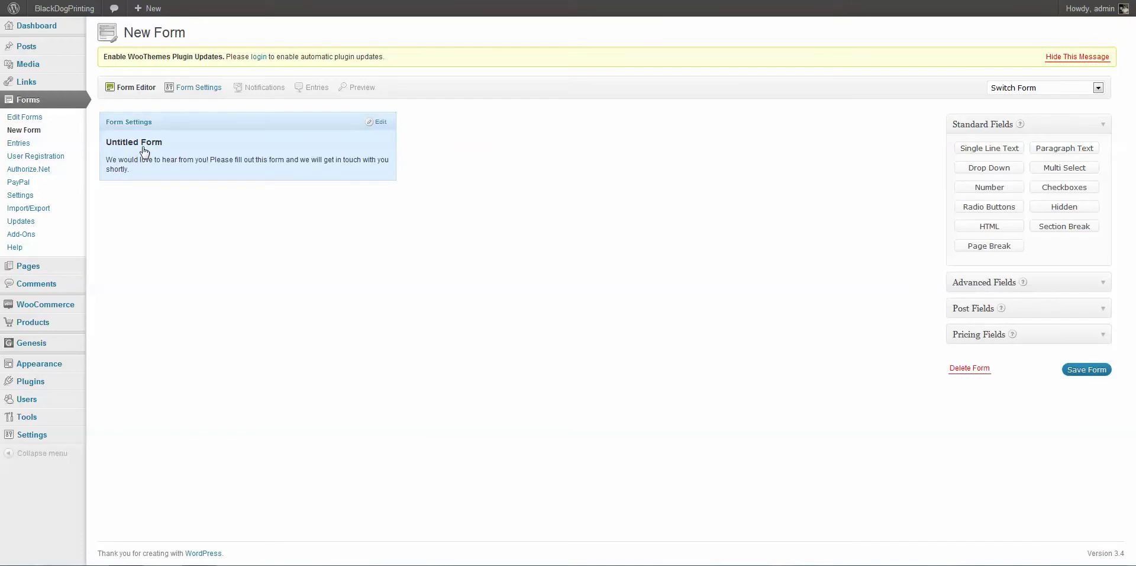
{"action": "left_click", "coordinate": [368, 123]}
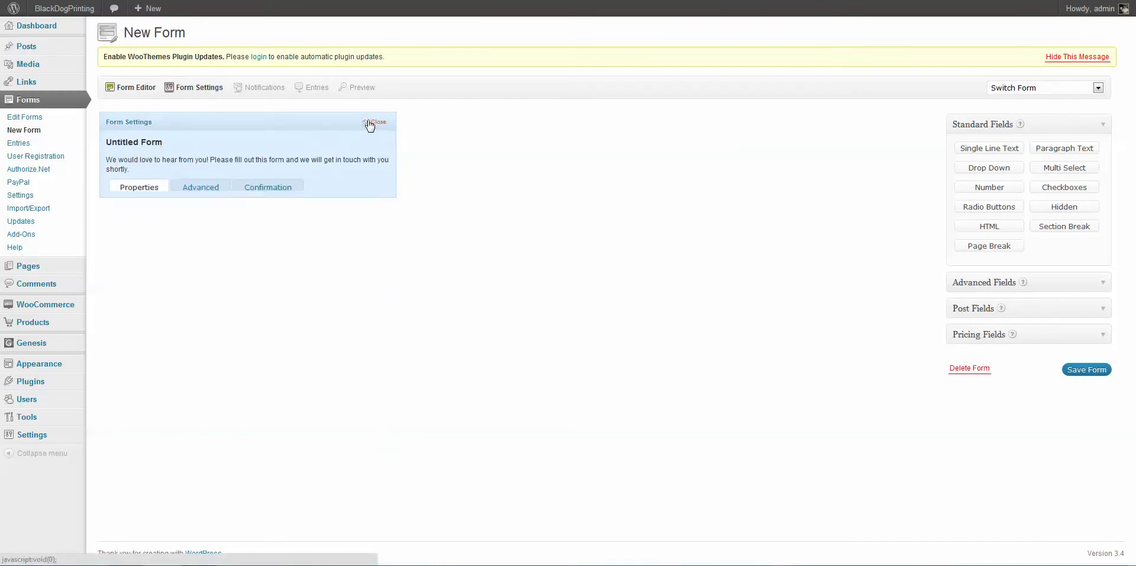
{"action": "left_click_drag", "start_coordinate": [177, 230], "coordinate": [121, 231]}
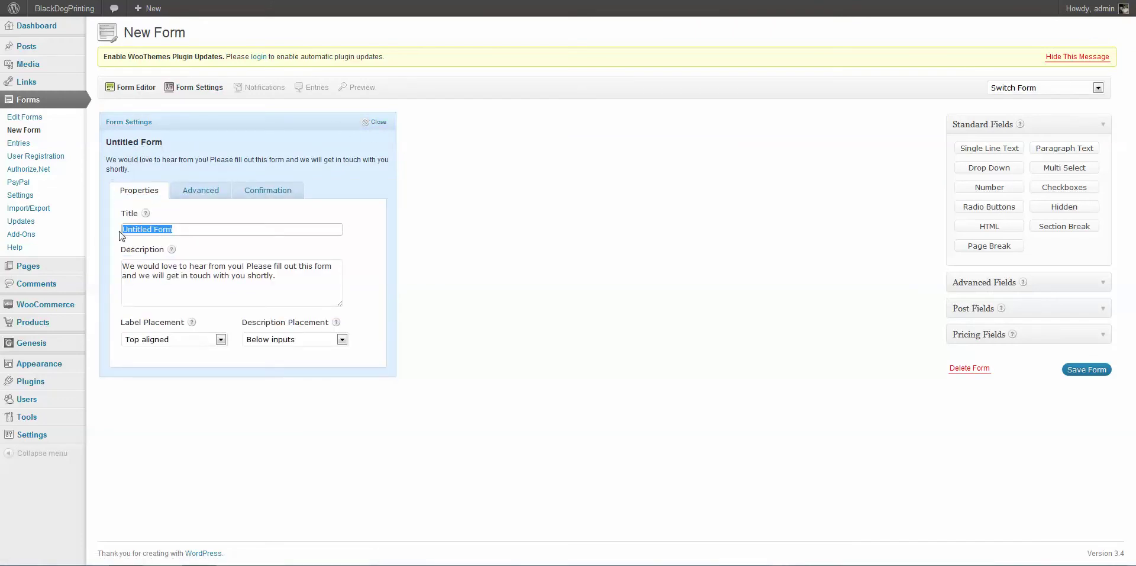
{"action": "type", "text": "Add"}
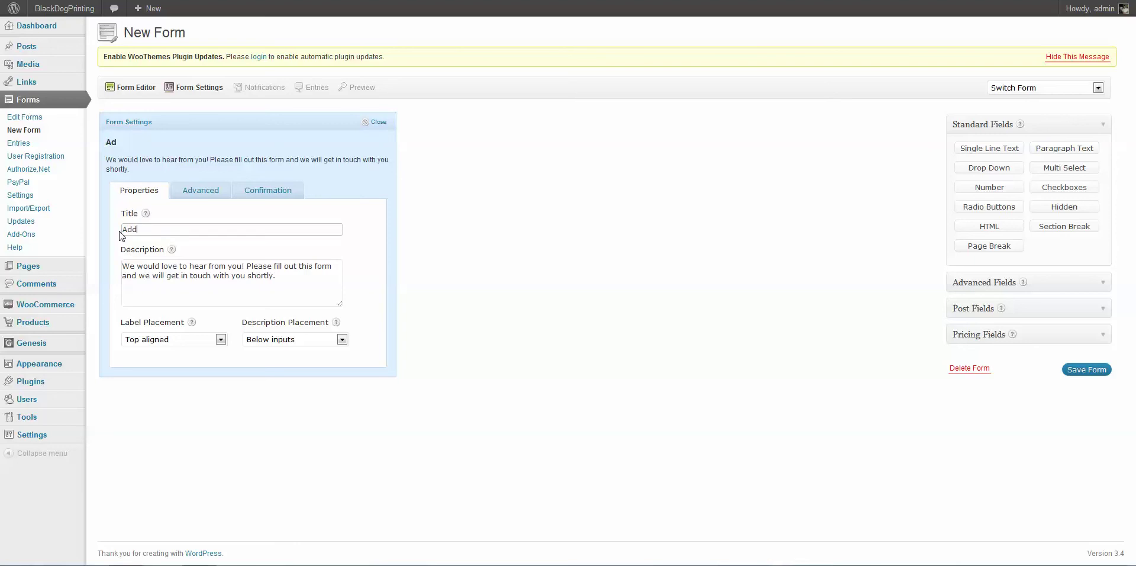
{"action": "type", "text": "itional Fields"}
Step: Clear the default description of the Additional Fields form and close the form settings
{"action": "left_click_drag", "start_coordinate": [281, 276], "coordinate": [87, 261]}
{"action": "key", "text": "BackSpace"}
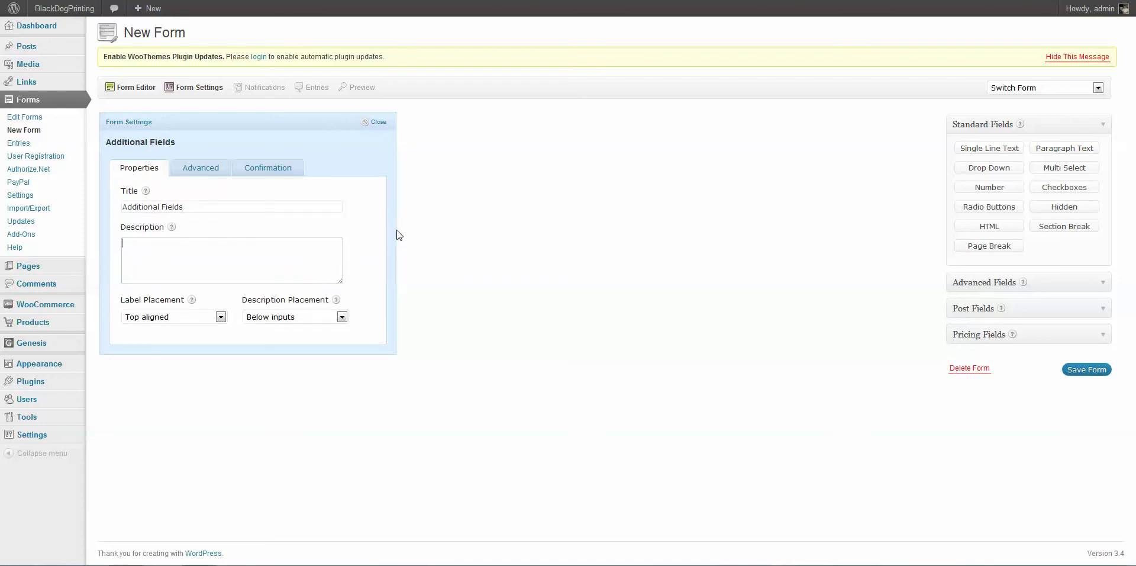
{"action": "left_click", "coordinate": [376, 125]}
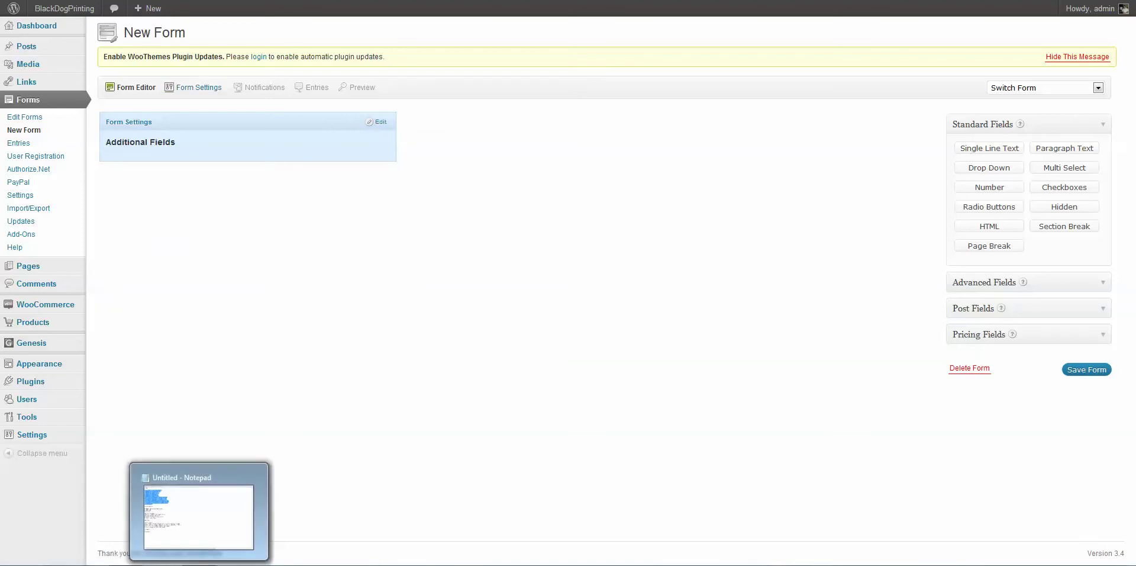
Step: Add a drop-down field to the form and label it "Size"
{"action": "left_click", "coordinate": [199, 563]}
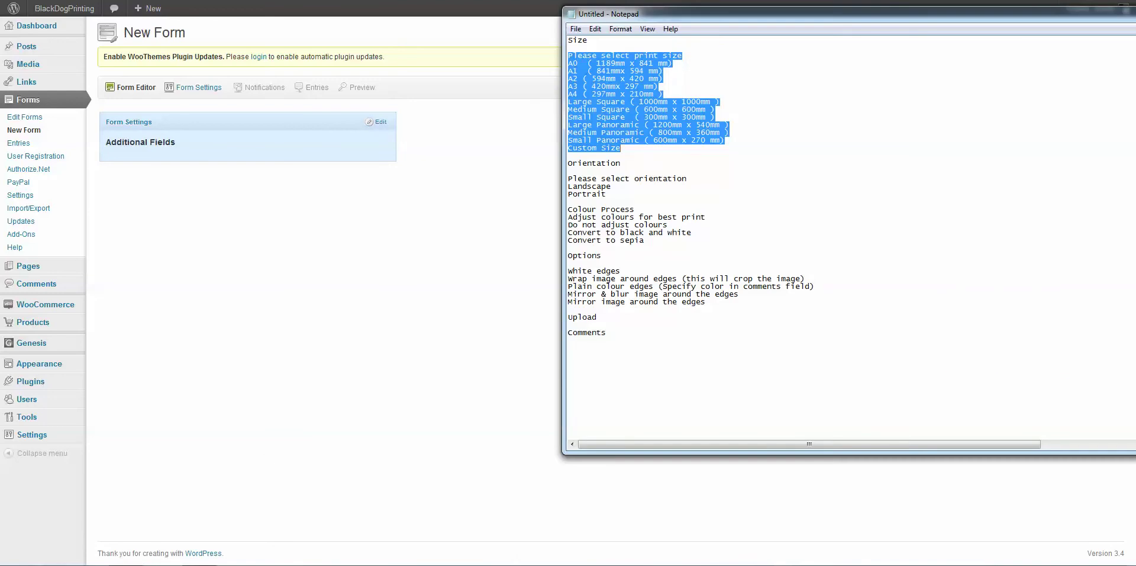
{"action": "left_click", "coordinate": [199, 564]}
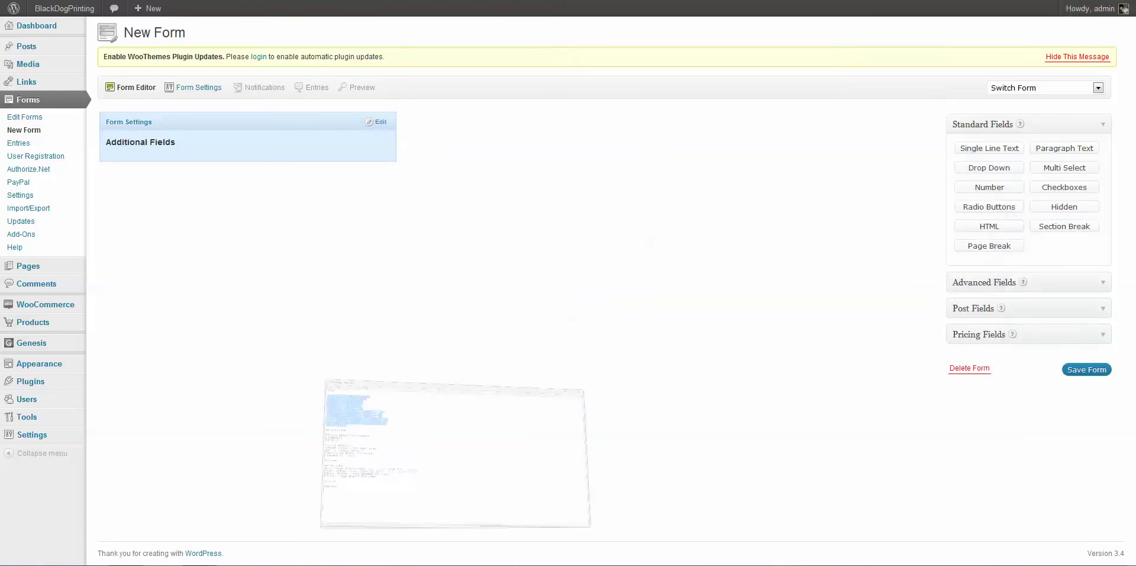
{"action": "left_click", "coordinate": [1000, 170]}
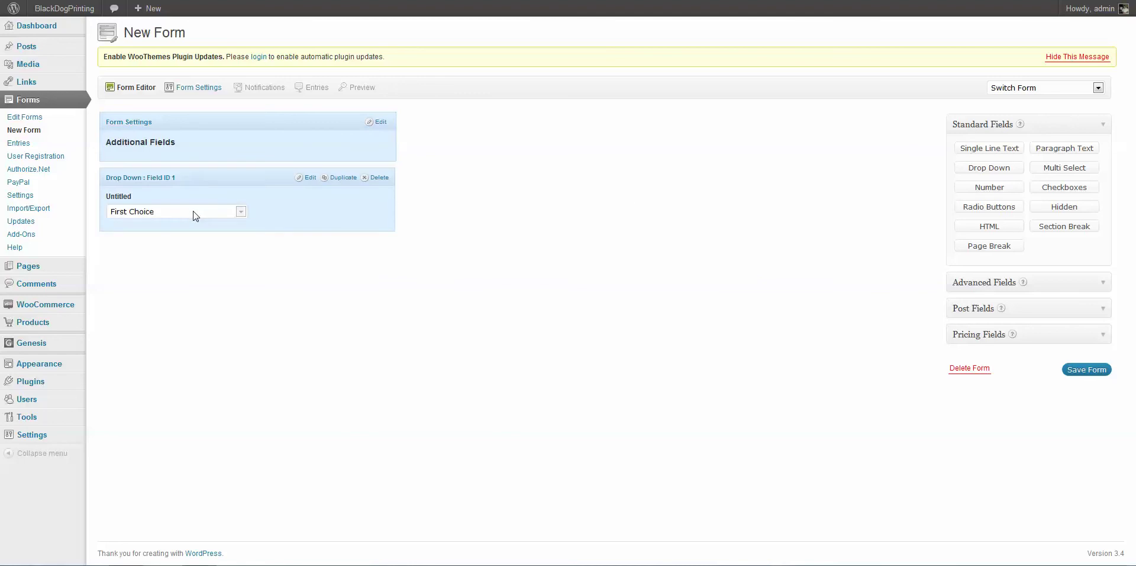
{"action": "left_click", "coordinate": [310, 178]}
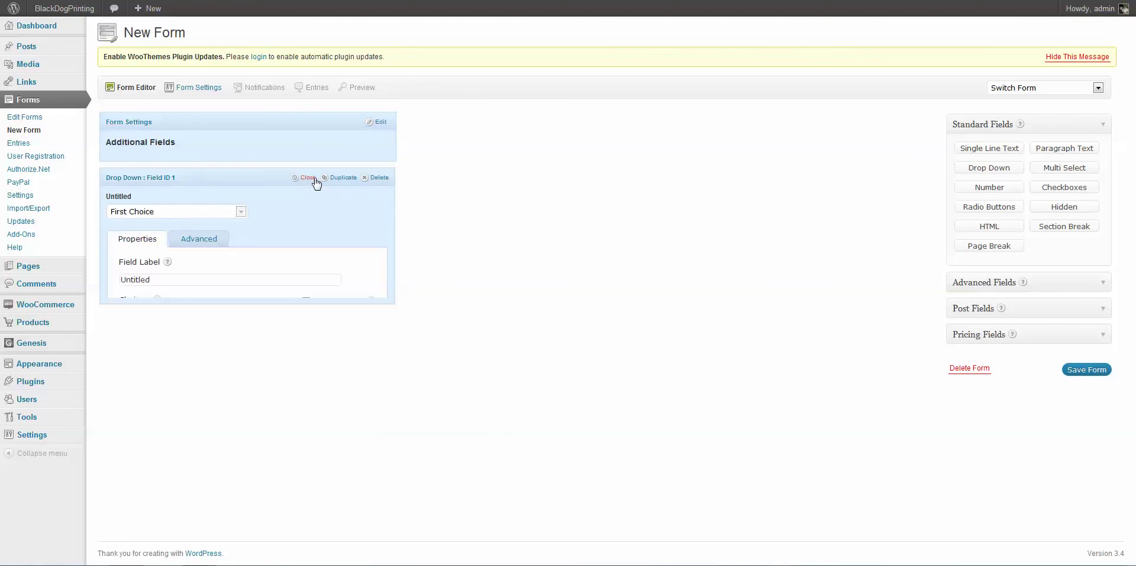
{"action": "left_click_drag", "start_coordinate": [177, 282], "coordinate": [102, 283]}
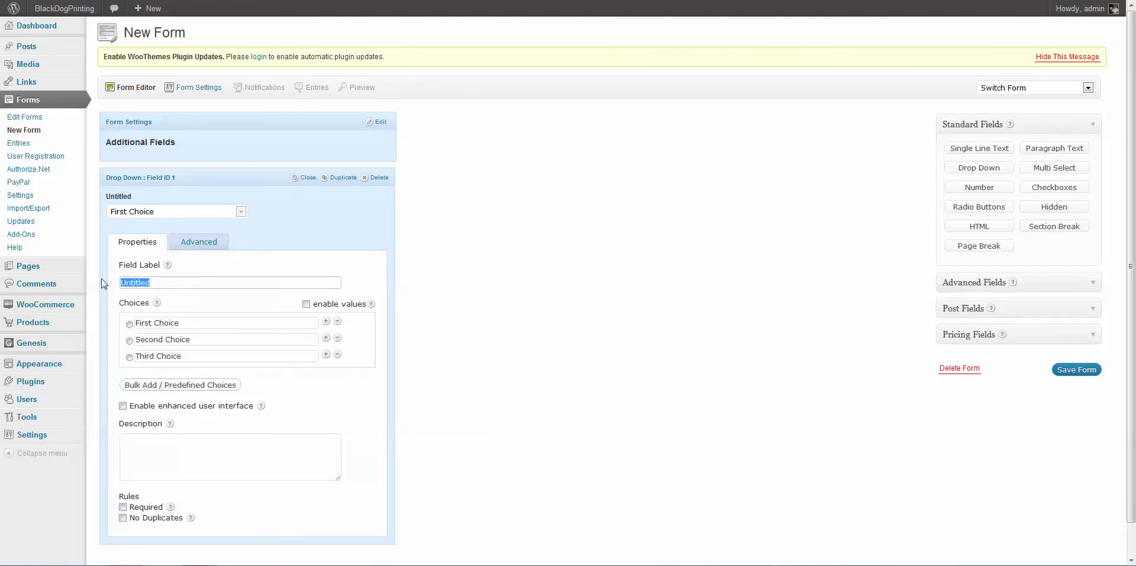
{"action": "type", "text": "Size"}
Step: Replace the Size field's default choices in bulk with the list from "Please select print size" to "Custom Size" in the Notepad notes
{"action": "left_click", "coordinate": [183, 386]}
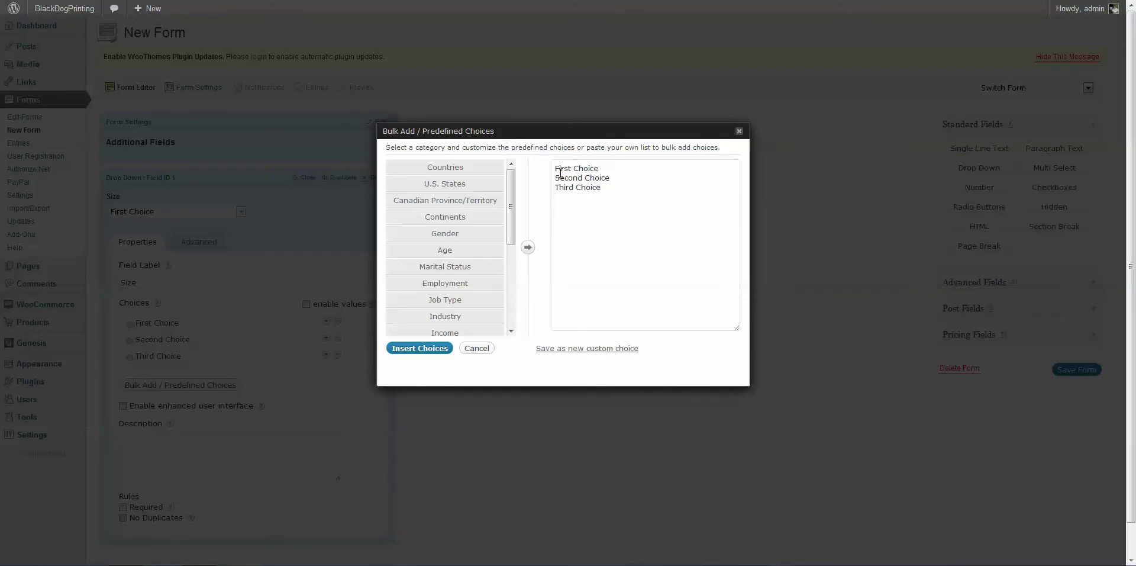
{"action": "key", "text": "alt+Tab"}
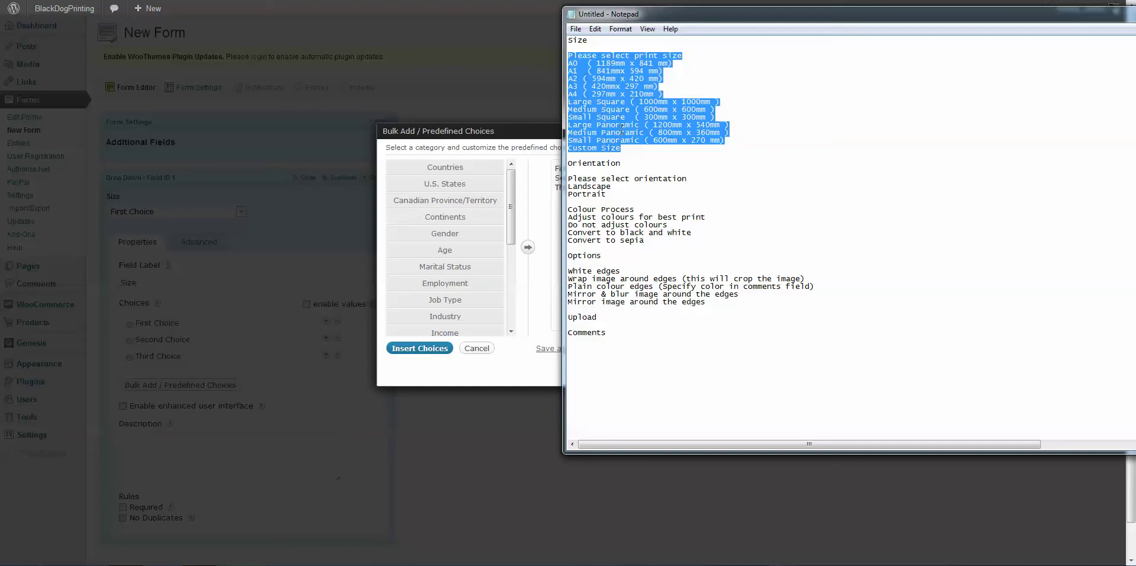
{"action": "right_click", "coordinate": [622, 128]}
{"action": "left_click", "coordinate": [652, 169]}
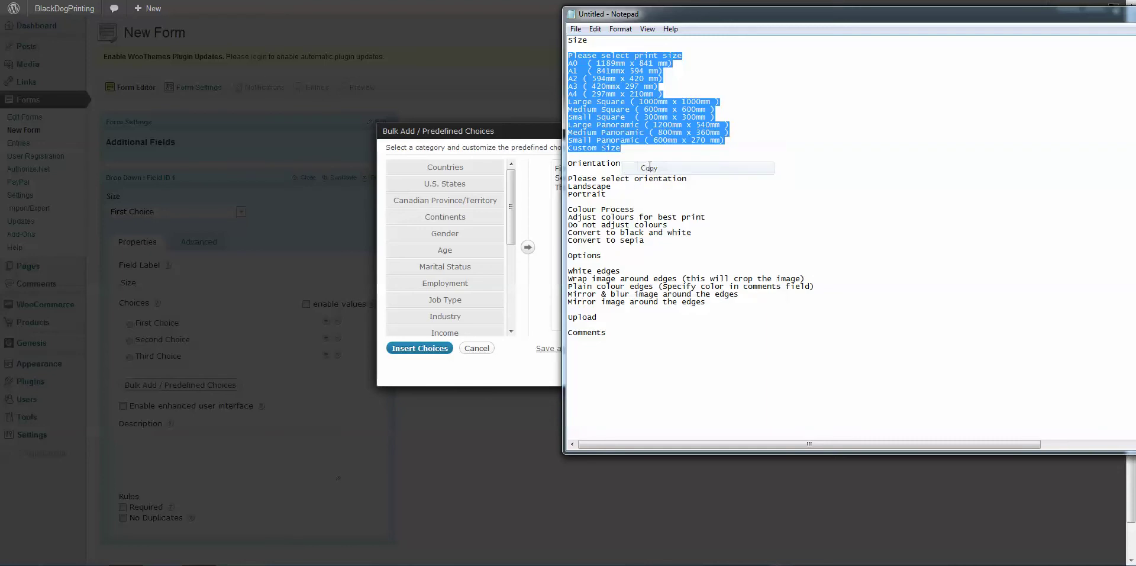
{"action": "left_click", "coordinate": [556, 203]}
{"action": "left_click_drag", "start_coordinate": [625, 188], "coordinate": [547, 160]}
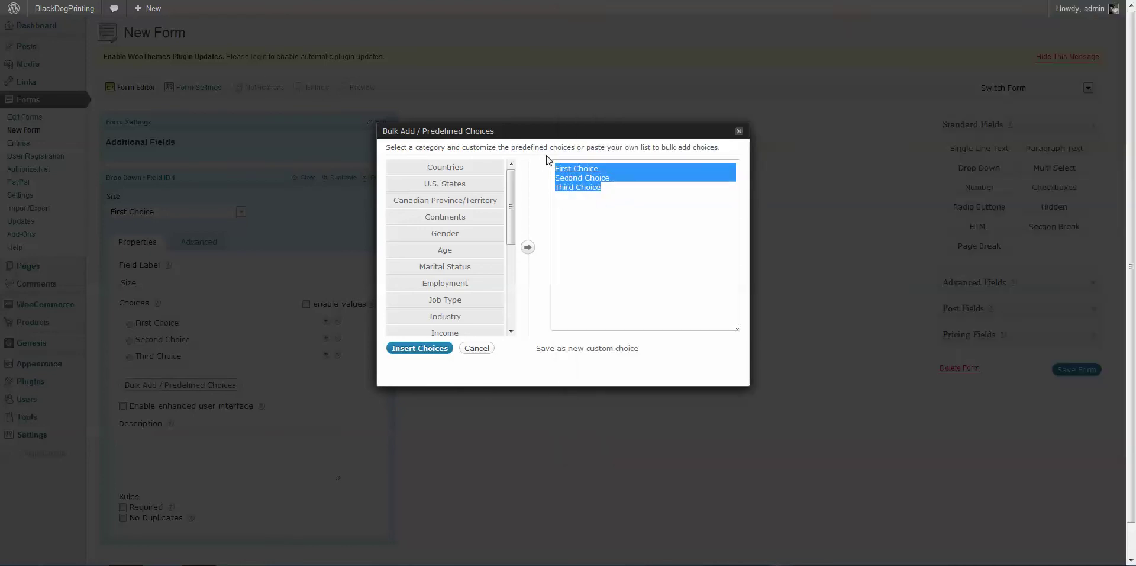
{"action": "key", "text": "ctrl+v"}
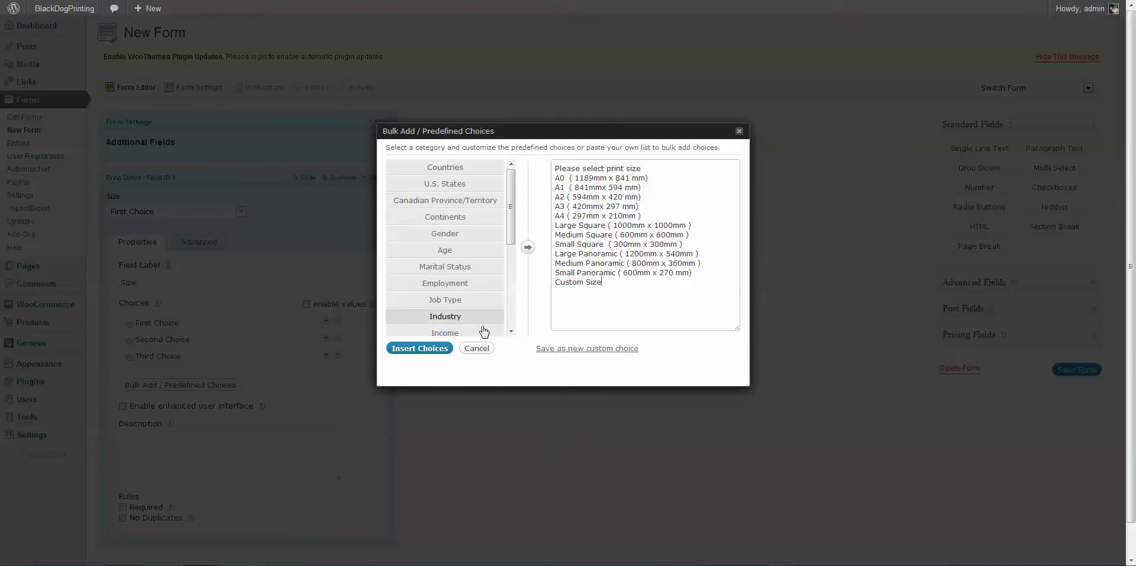
{"action": "left_click", "coordinate": [421, 349]}
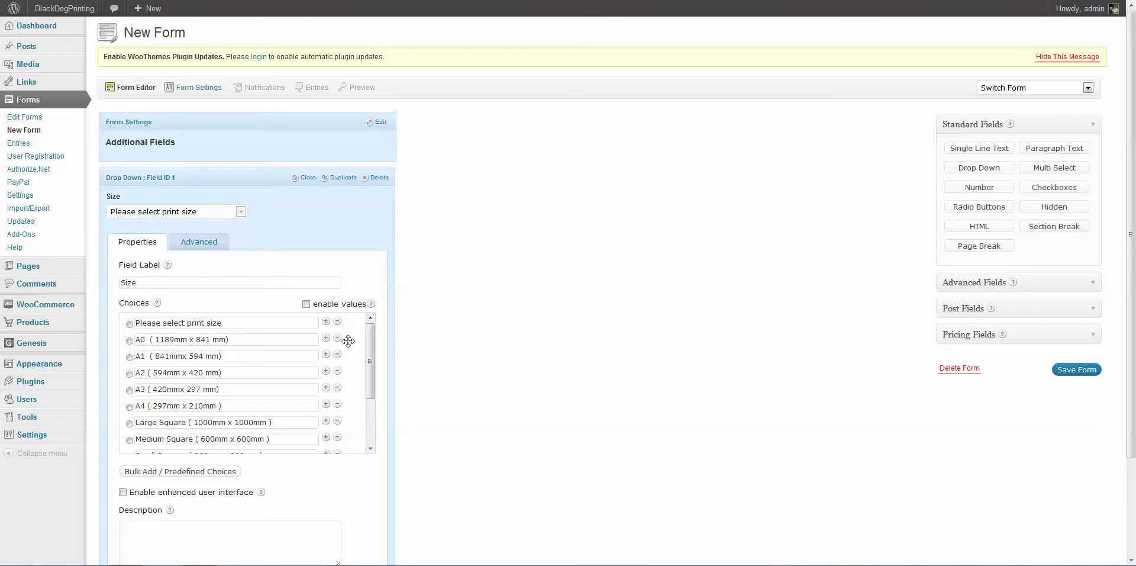
Step: Review the Size field's choices and its advanced settings, and close the field's settings
{"action": "mouse_move", "coordinate": [368, 336]}
{"action": "left_mouse_down"}
{"action": "mouse_move", "coordinate": [366, 384]}
{"action": "mouse_move", "coordinate": [367, 338]}
{"action": "left_mouse_up"}
{"action": "scroll", "coordinate": [419, 345], "scroll_direction": "down", "scroll_amount": 3}
{"action": "scroll", "coordinate": [419, 345], "scroll_direction": "up", "scroll_amount": 3}
{"action": "left_click", "coordinate": [208, 244]}
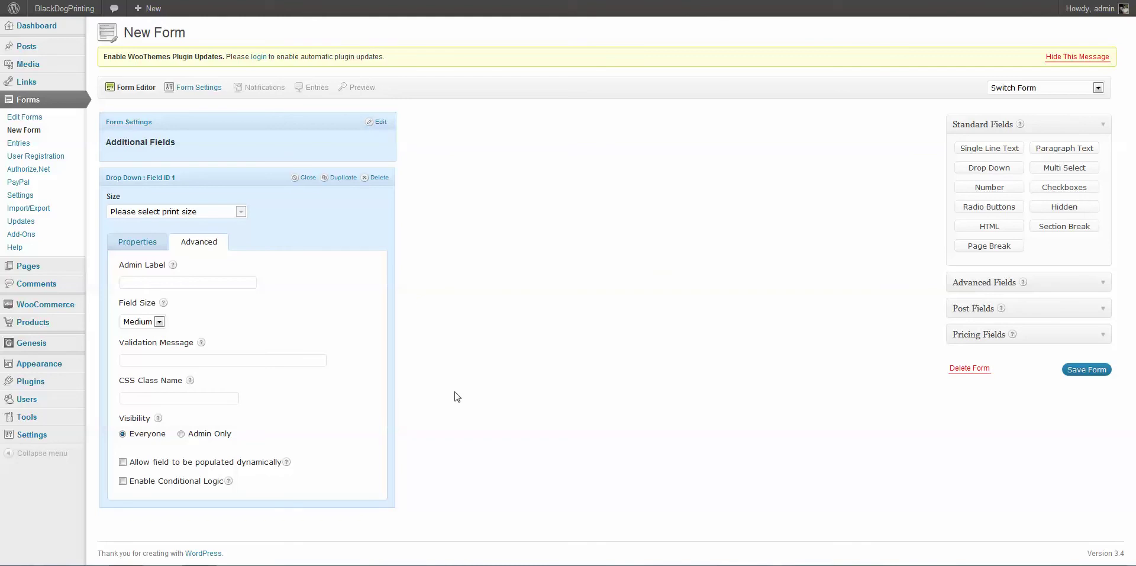
{"action": "left_click", "coordinate": [150, 241]}
{"action": "scroll", "coordinate": [451, 378], "scroll_direction": "down", "scroll_amount": 3}
{"action": "scroll", "coordinate": [452, 378], "scroll_direction": "up", "scroll_amount": 3}
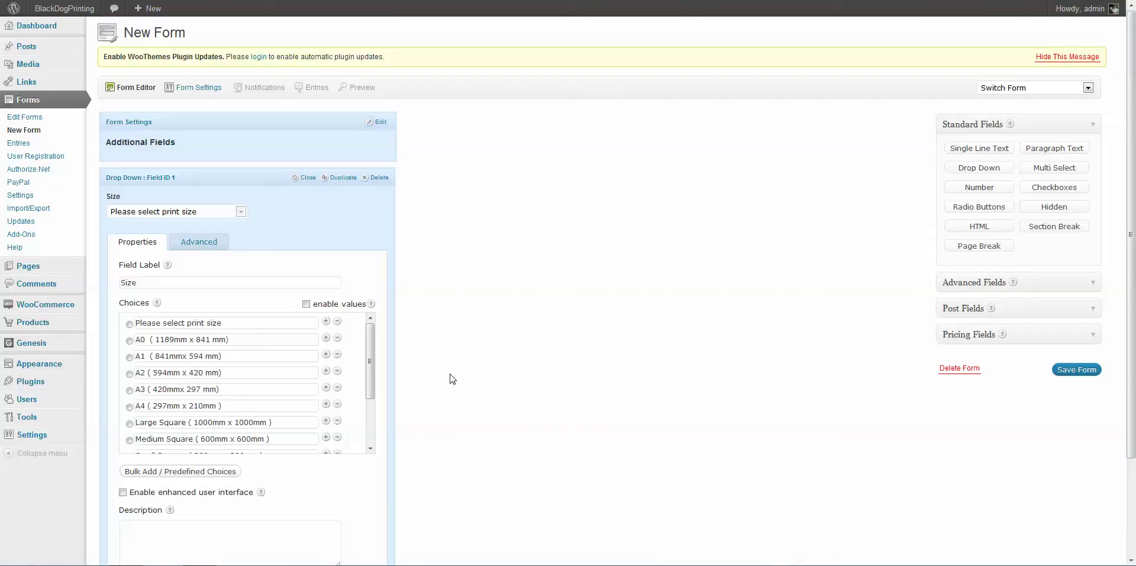
{"action": "left_click", "coordinate": [306, 178]}
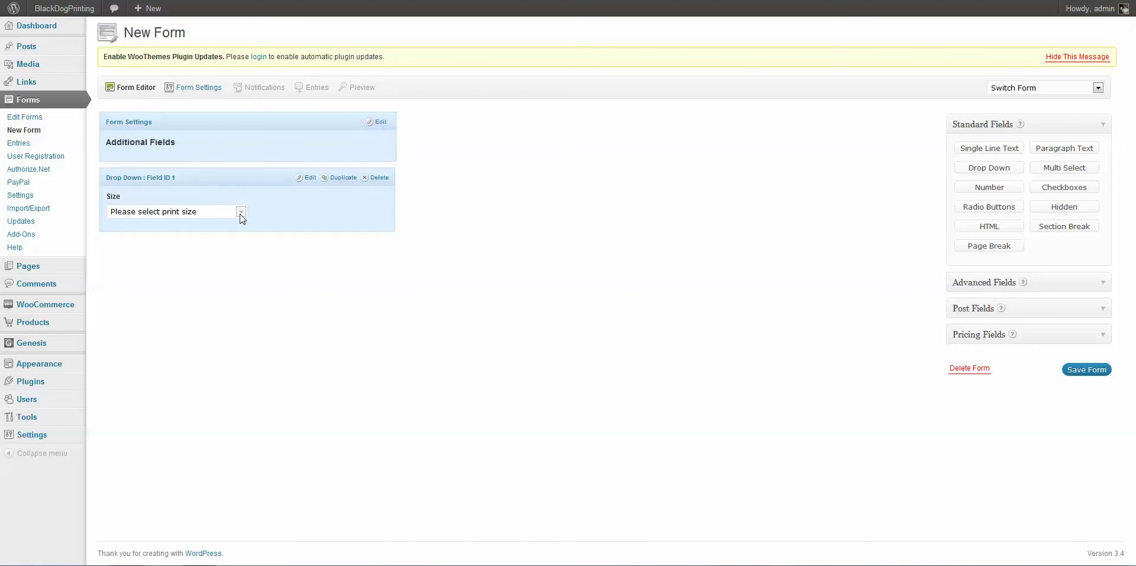
Step: Add a second drop-down field and label it "Orientation", copying the heading from the Notepad notes
{"action": "left_click", "coordinate": [997, 172]}
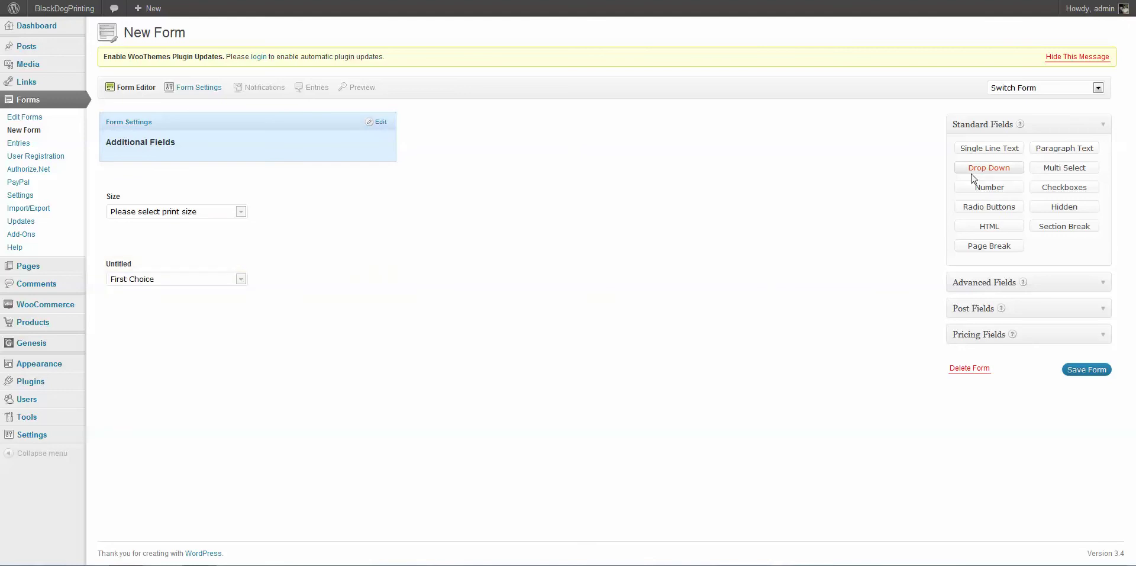
{"action": "left_click", "coordinate": [317, 252]}
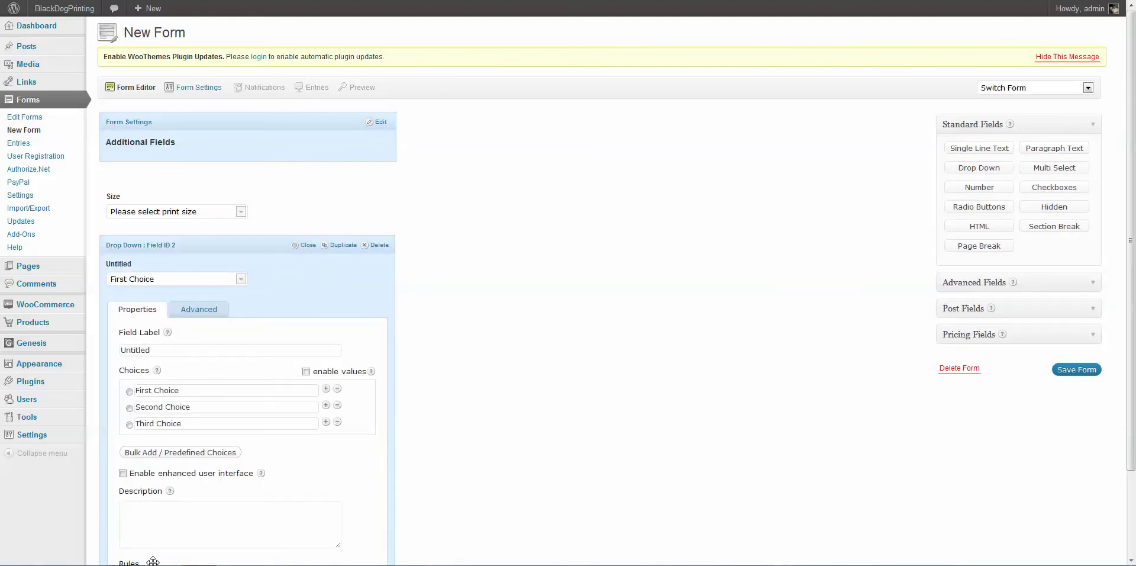
{"action": "key", "text": "alt+Tab"}
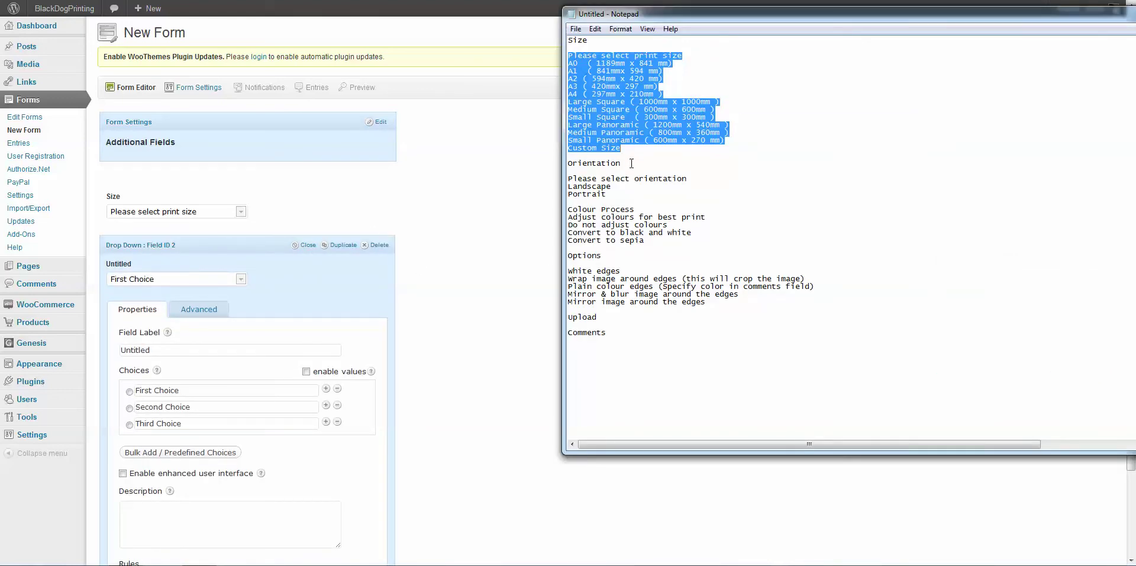
{"action": "left_click_drag", "start_coordinate": [636, 162], "coordinate": [570, 164]}
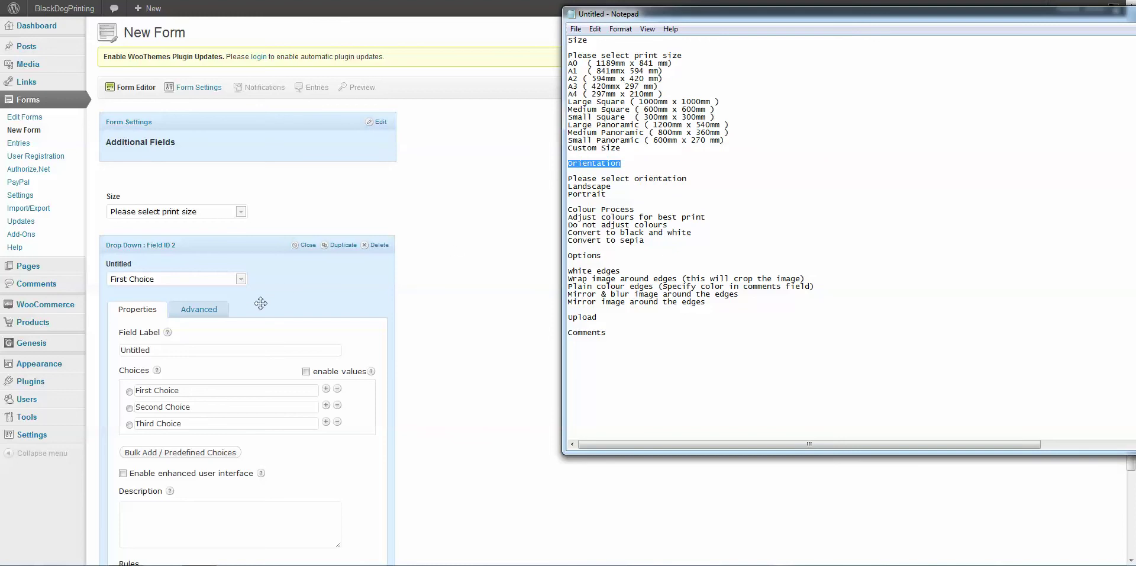
{"action": "left_click", "coordinate": [183, 350]}
{"action": "left_click_drag", "start_coordinate": [185, 351], "coordinate": [122, 352]}
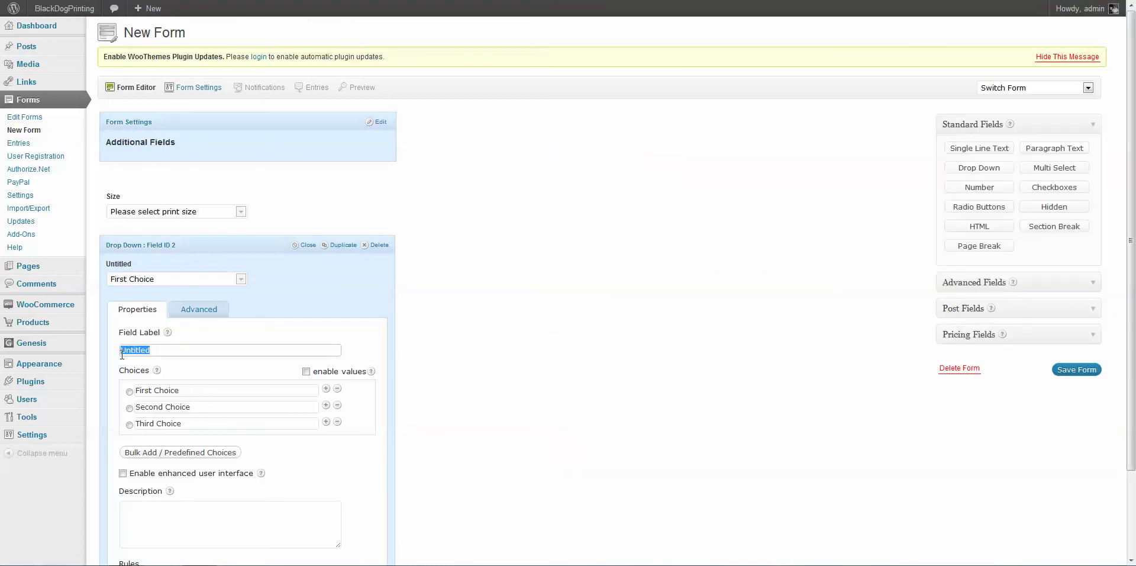
{"action": "key", "text": "ctrl+v"}
Step: Bulk-replace the Orientation field's choices with "Please select orientation", "Landscape" and "Portrait" copied from Notepad, and close the field's settings
{"action": "left_click", "coordinate": [196, 453]}
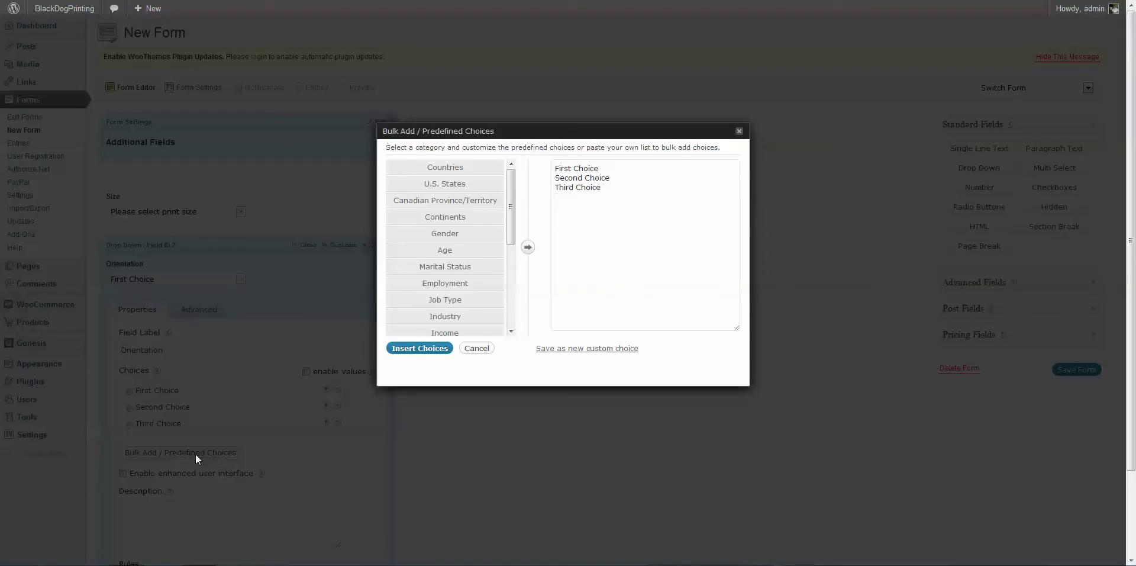
{"action": "key", "text": "alt+Tab"}
{"action": "left_click_drag", "start_coordinate": [607, 196], "coordinate": [565, 178]}
{"action": "key", "text": "ctrl+c"}
{"action": "left_click", "coordinate": [555, 209]}
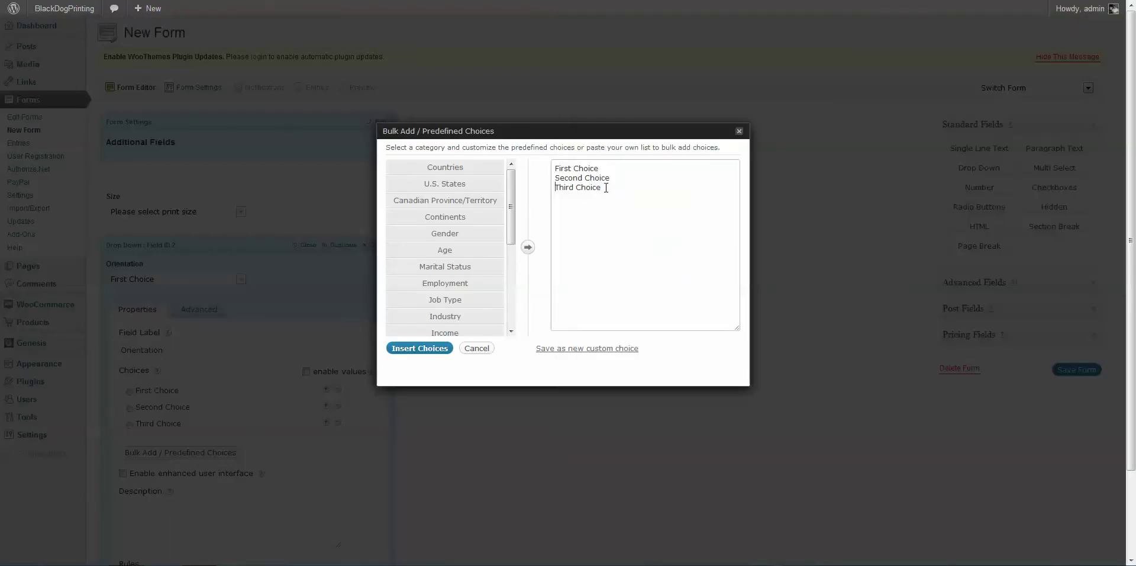
{"action": "key", "text": "ctrl+a"}
{"action": "key", "text": "ctrl+v"}
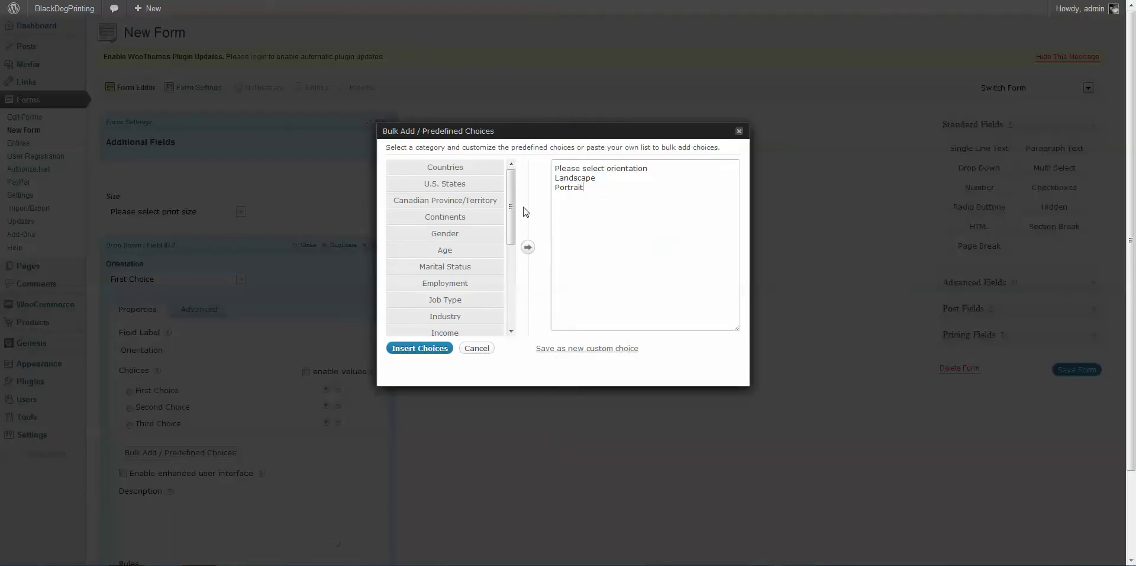
{"action": "left_click", "coordinate": [432, 348]}
{"action": "scroll", "coordinate": [429, 412], "scroll_direction": "down", "scroll_amount": 1}
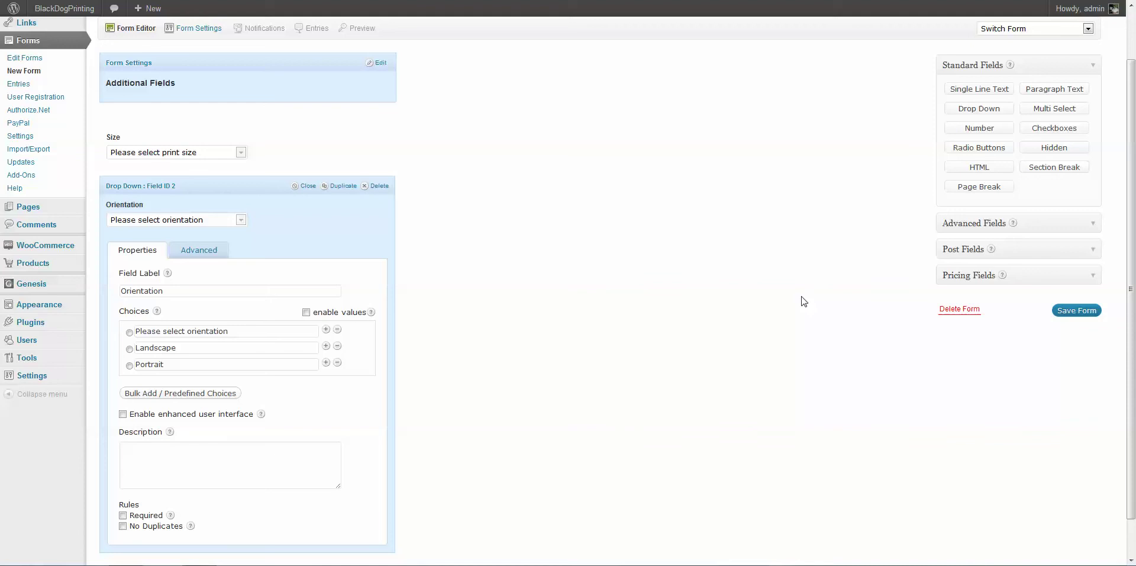
{"action": "left_click", "coordinate": [307, 186]}
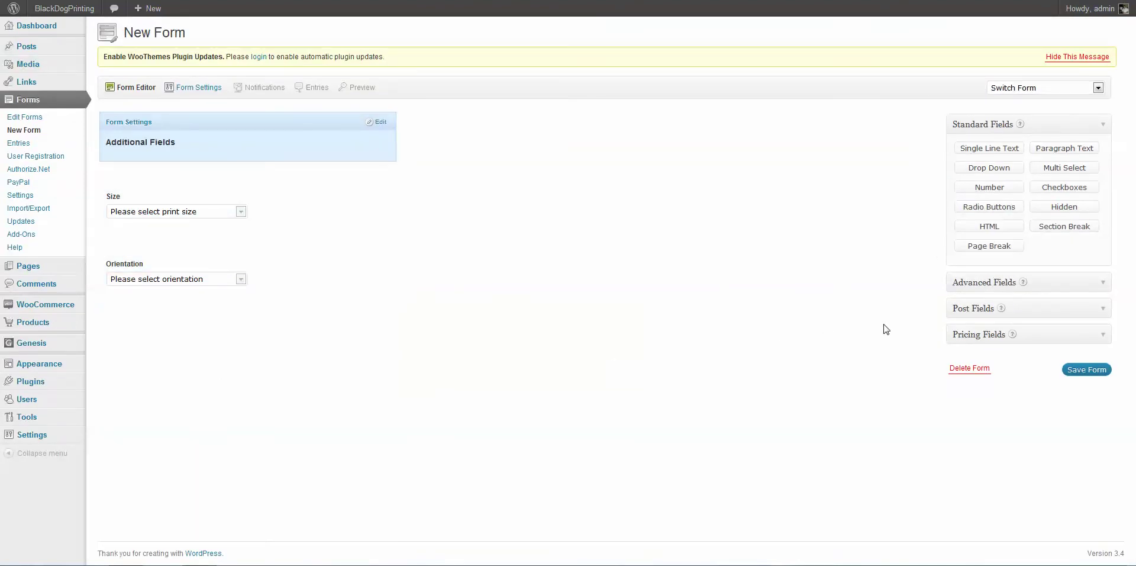
Step: Add a third drop-down field and label it "Color Process", copying the Notepad heading "Colour Process" and changing its spelling
{"action": "left_click", "coordinate": [998, 171]}
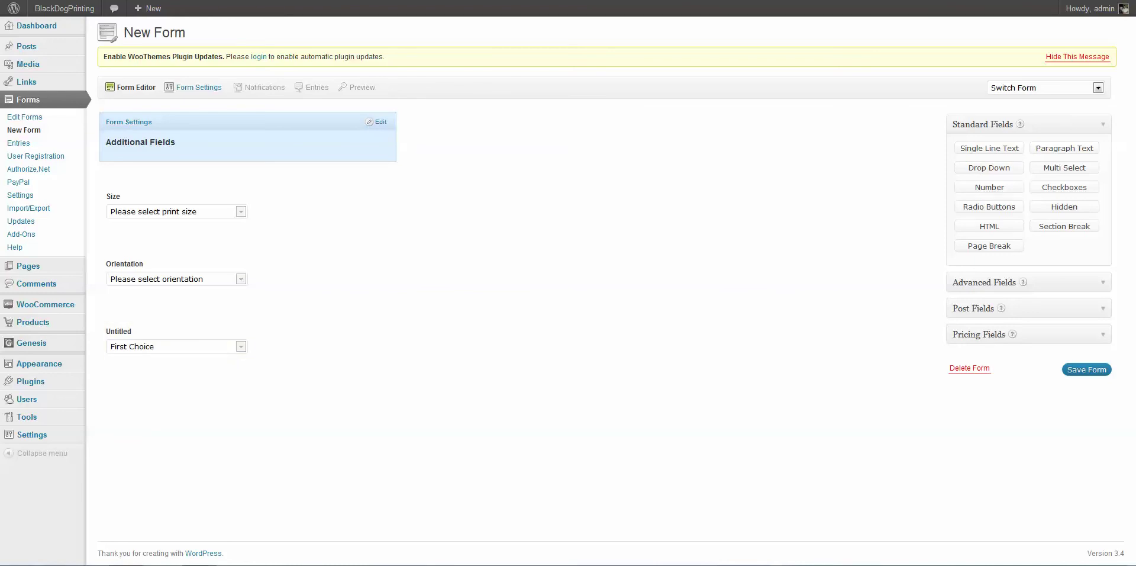
{"action": "key", "text": "alt+Tab"}
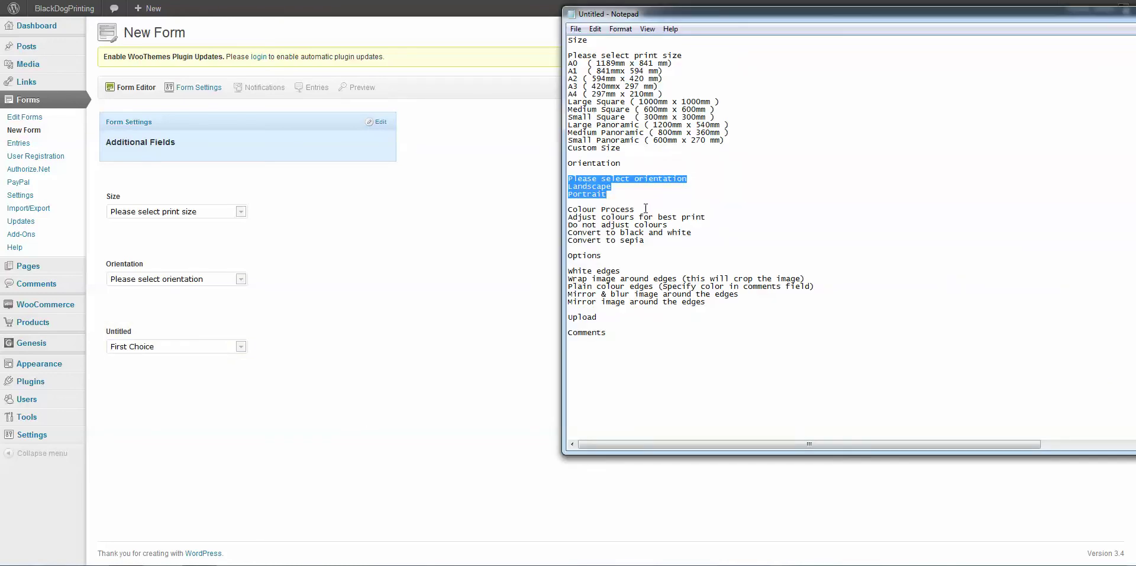
{"action": "left_click_drag", "start_coordinate": [646, 209], "coordinate": [563, 208]}
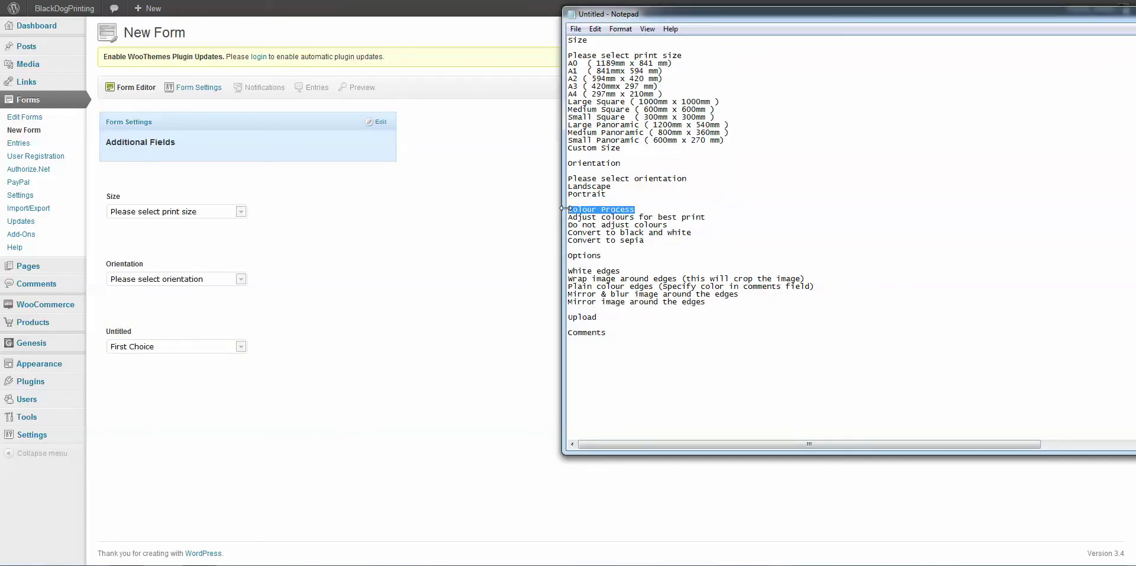
{"action": "mouse_move", "coordinate": [221, 352]}
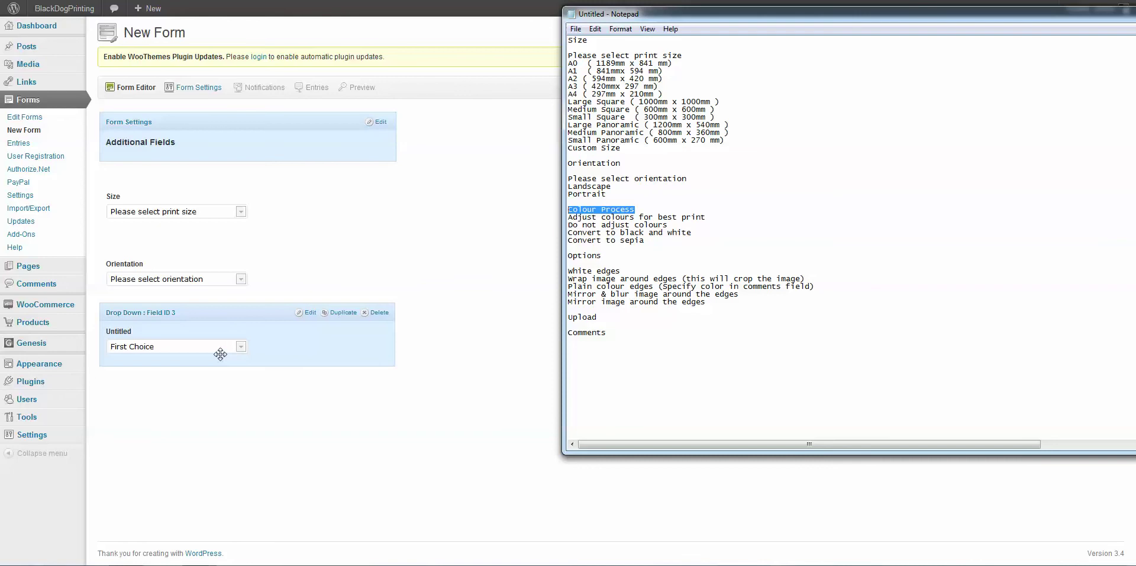
{"action": "left_click", "coordinate": [306, 314]}
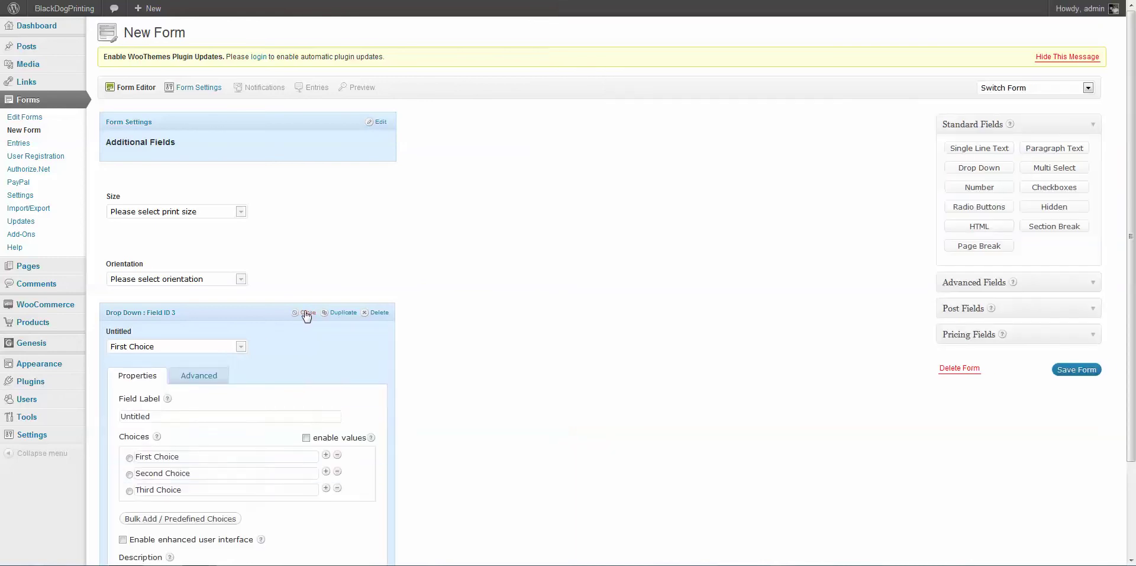
{"action": "left_click", "coordinate": [166, 422]}
{"action": "double_click", "coordinate": [166, 421]}
{"action": "key", "text": "ctrl+v"}
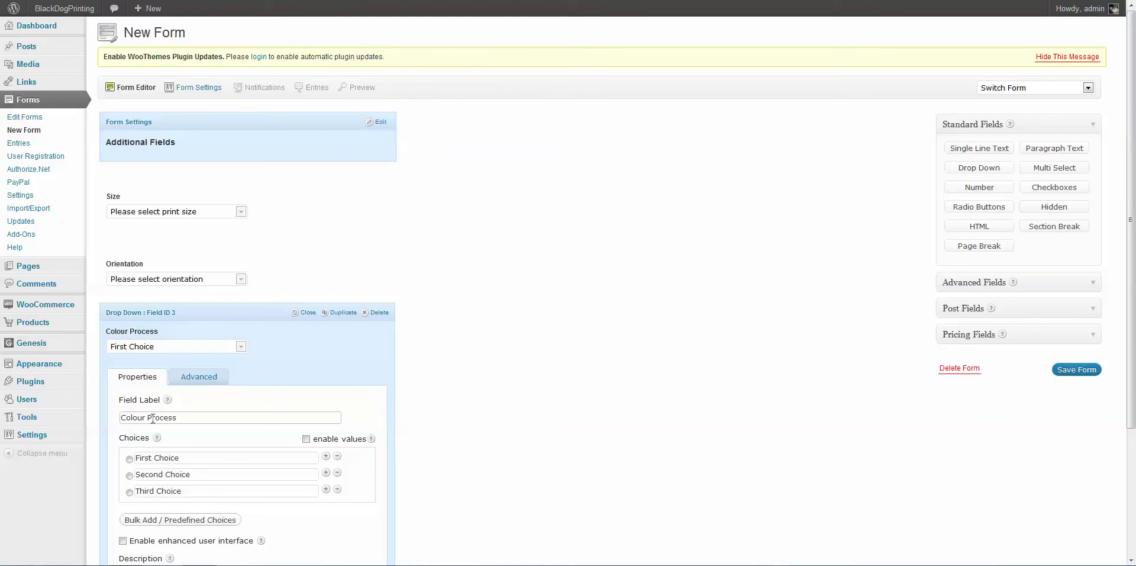
{"action": "key", "text": "Delete"}
Step: Bulk-replace the Color Process choices with the Notepad lines from "Adjust colours for best print" to "Convert to sepia", and close the field's settings
{"action": "scroll", "coordinate": [556, 508], "scroll_direction": "down", "scroll_amount": 1}
{"action": "scroll", "coordinate": [556, 507], "scroll_direction": "down", "scroll_amount": 1}
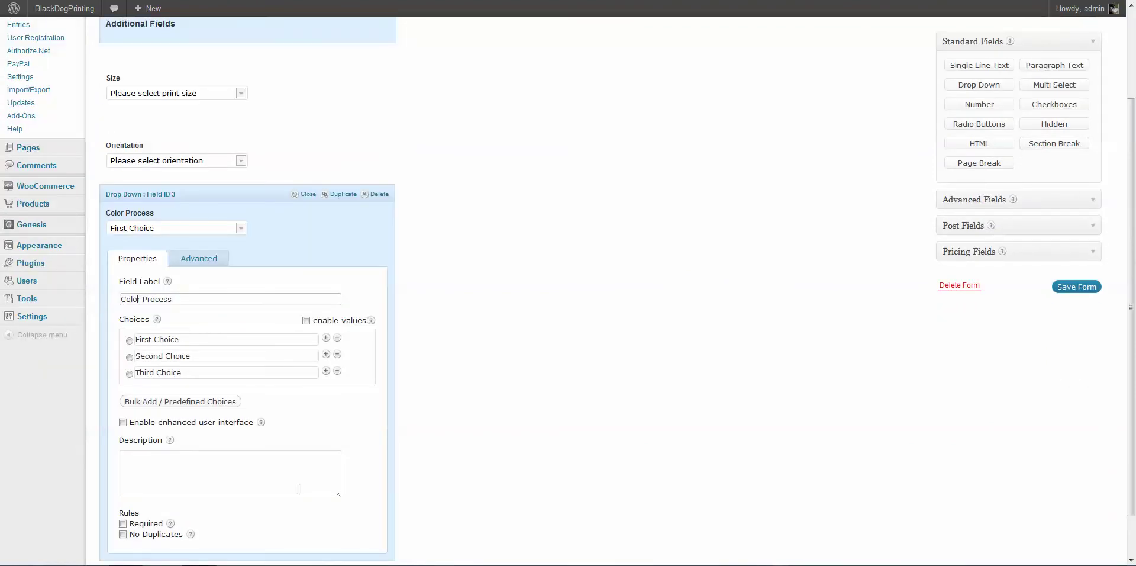
{"action": "left_click", "coordinate": [168, 402]}
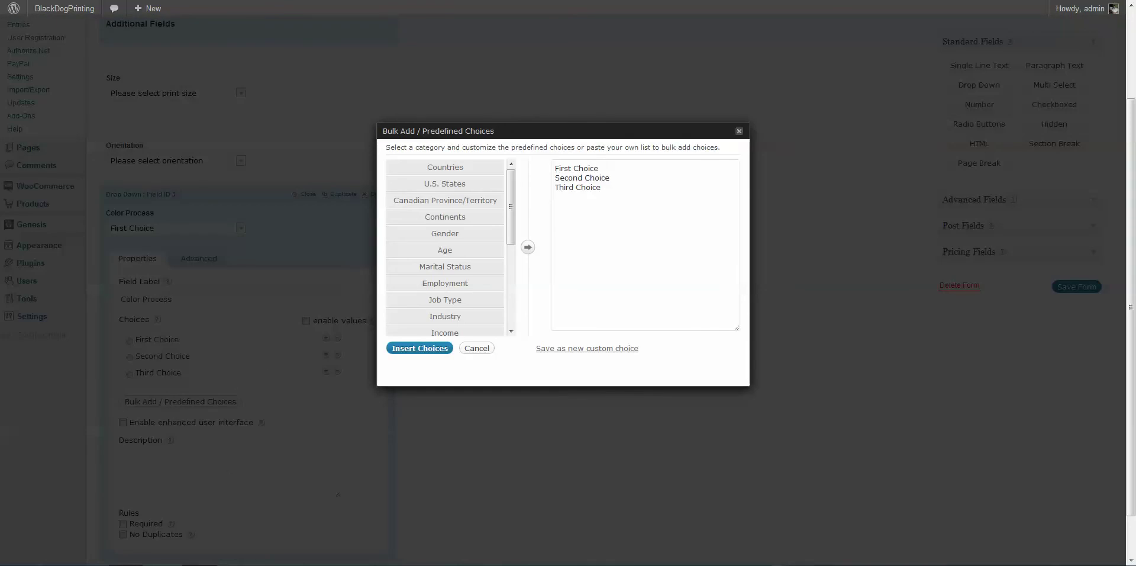
{"action": "key", "text": "alt+Tab"}
{"action": "left_click_drag", "start_coordinate": [645, 240], "coordinate": [561, 215]}
{"action": "key", "text": "alt+Tab"}
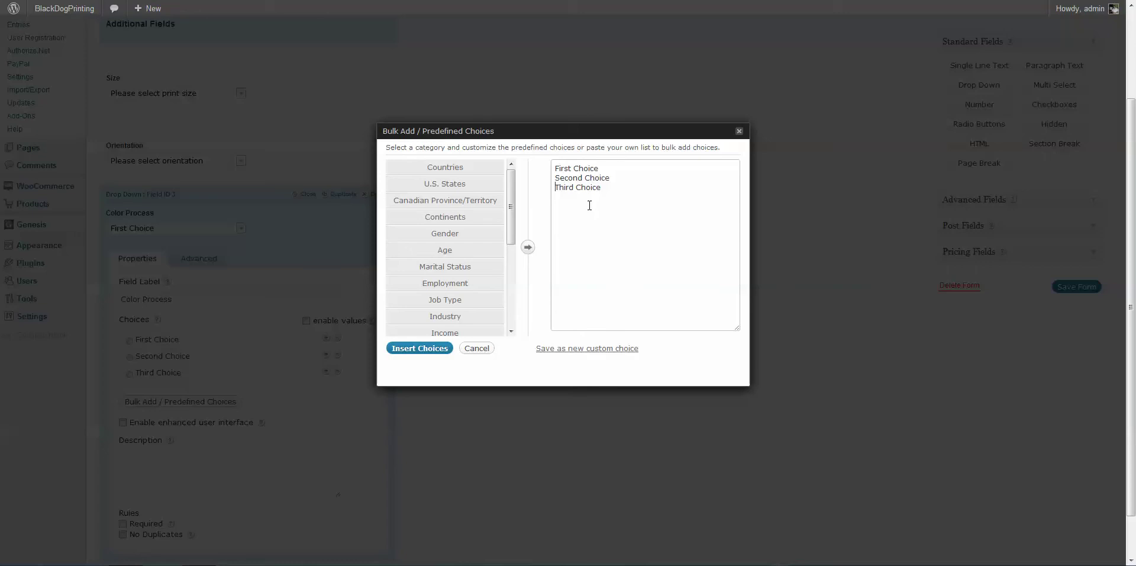
{"action": "left_click_drag", "start_coordinate": [611, 187], "coordinate": [550, 158]}
{"action": "key", "text": "ctrl+v"}
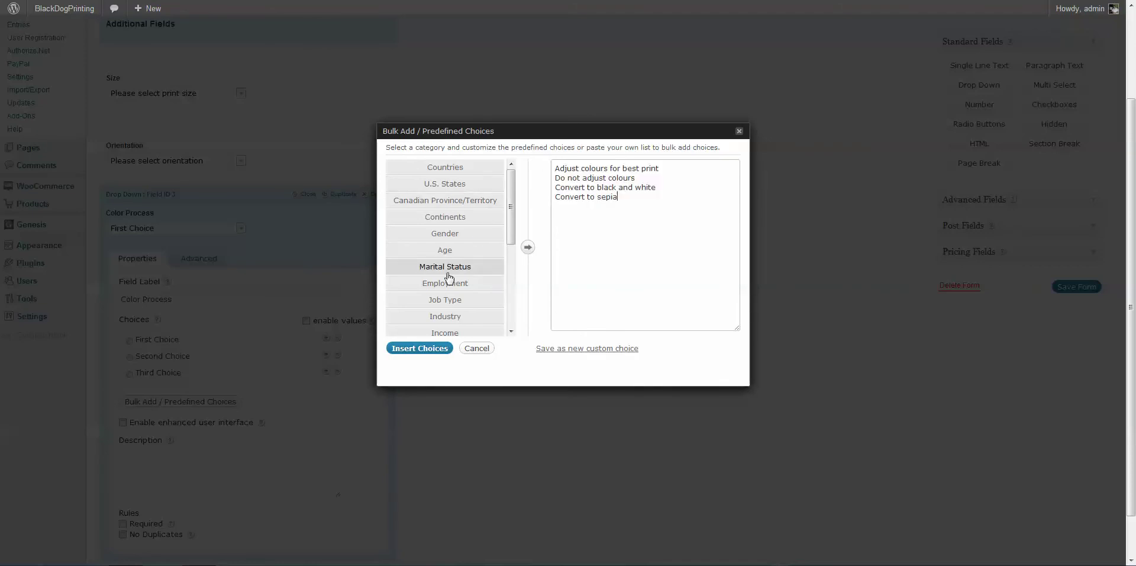
{"action": "left_click", "coordinate": [436, 350]}
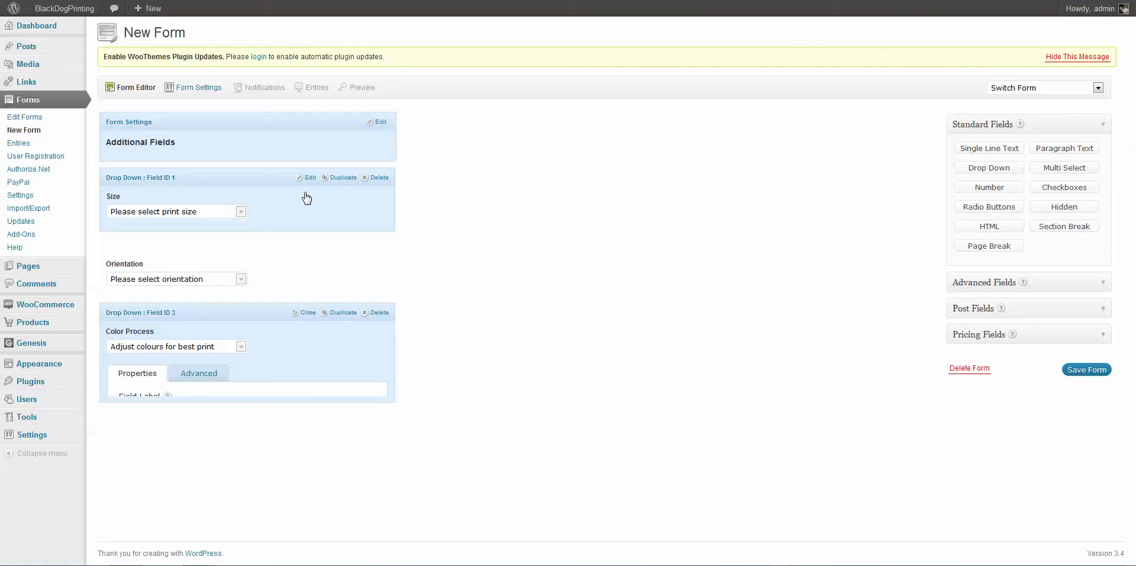
Step: Copy the lines from "White edges" to "Mirror image around the edges" in the Notepad notes and return to the form editor
{"action": "key", "text": "alt+Tab"}
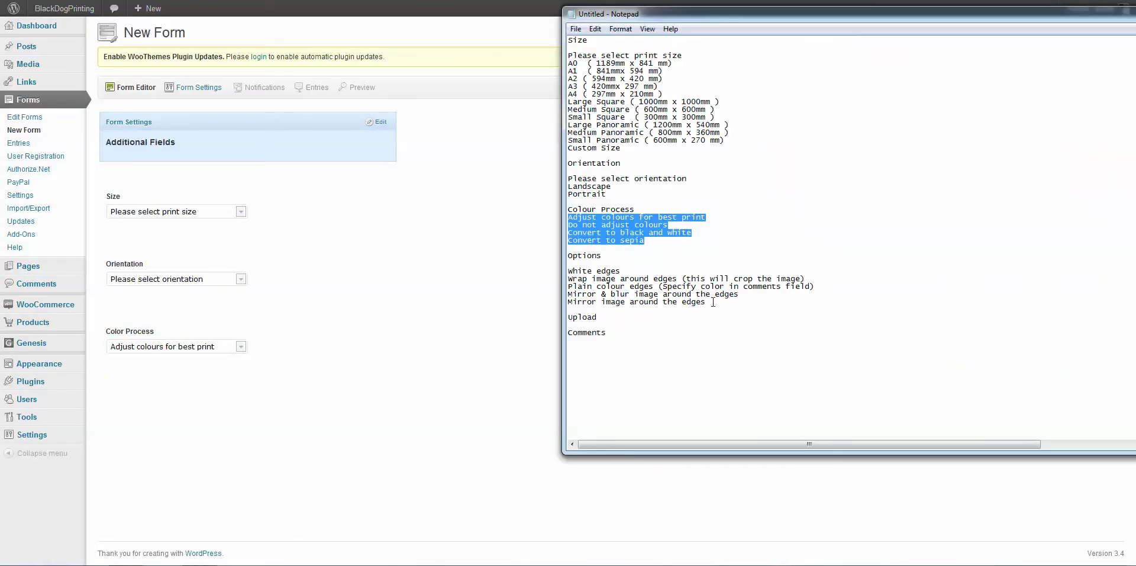
{"action": "left_click_drag", "start_coordinate": [713, 303], "coordinate": [563, 269]}
{"action": "key", "text": "ctrl+c"}
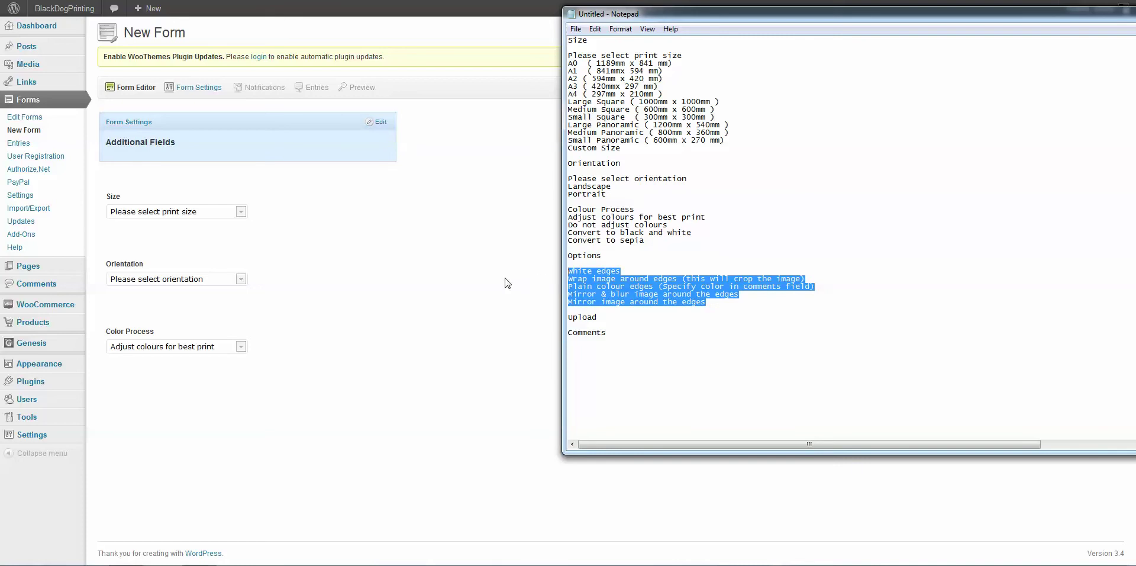
{"action": "key", "text": "alt+Tab"}
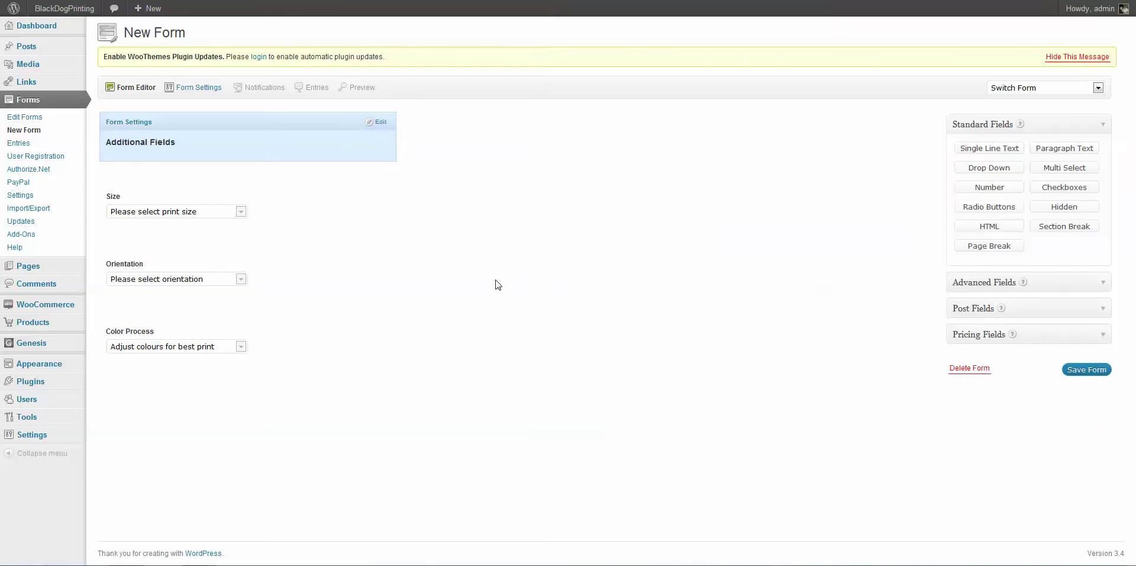
Step: Add a fourth drop-down field to the form and label it "Options"
{"action": "left_click", "coordinate": [1000, 169]}
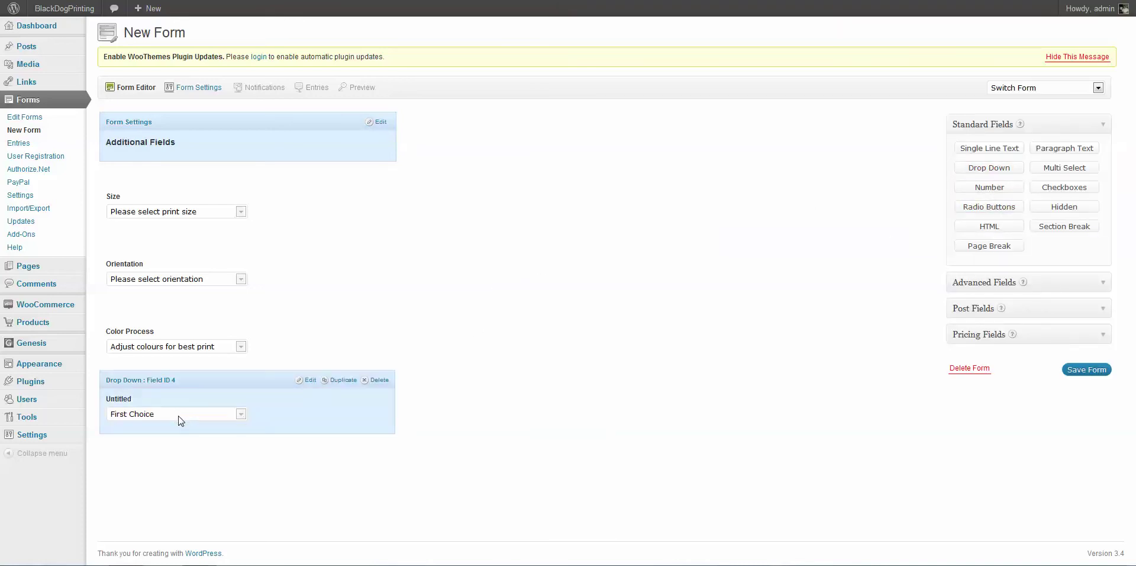
{"action": "left_click", "coordinate": [306, 381]}
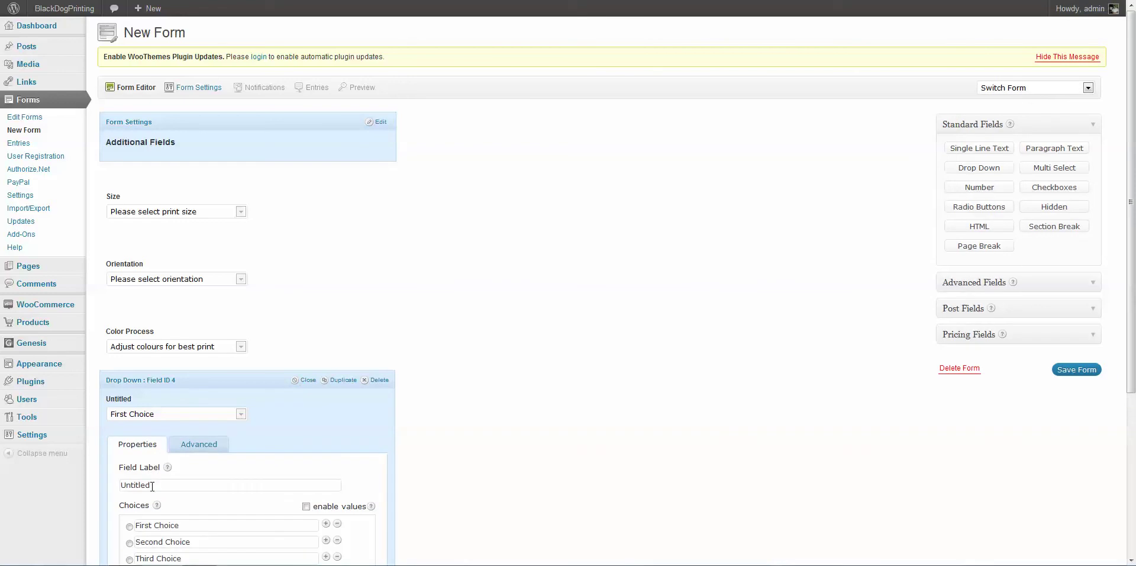
{"action": "left_click_drag", "start_coordinate": [152, 486], "coordinate": [104, 484]}
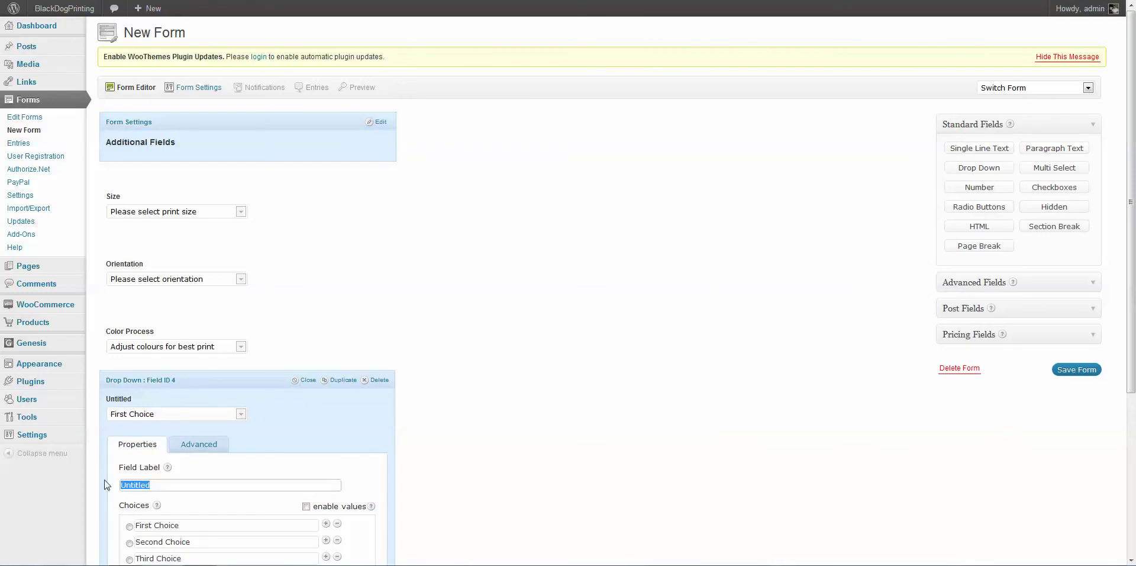
{"action": "type", "text": "Options"}
Step: Bulk-replace the Options field's default choices with the copied list of edge treatments, and close the field's settings
{"action": "scroll", "coordinate": [481, 381], "scroll_direction": "down", "scroll_amount": 3}
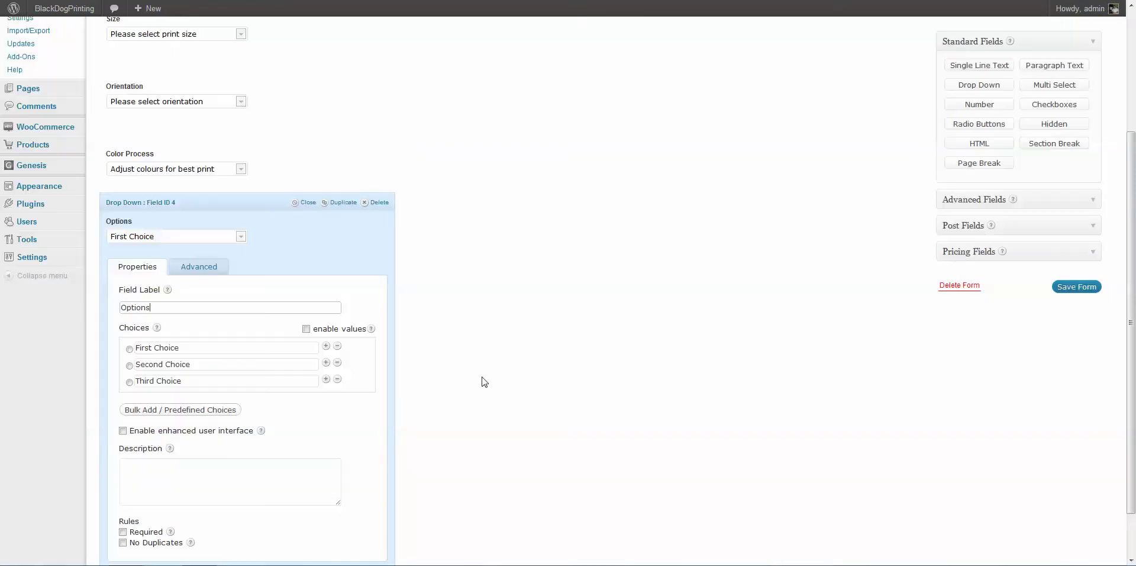
{"action": "left_click", "coordinate": [200, 416]}
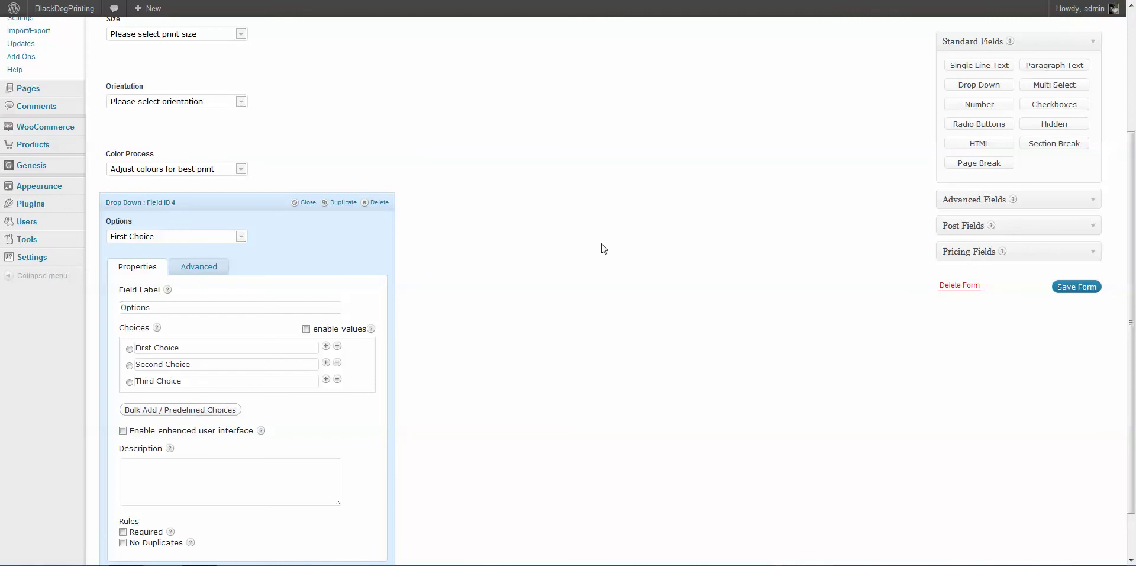
{"action": "left_click", "coordinate": [206, 417]}
{"action": "left_click_drag", "start_coordinate": [603, 189], "coordinate": [518, 165]}
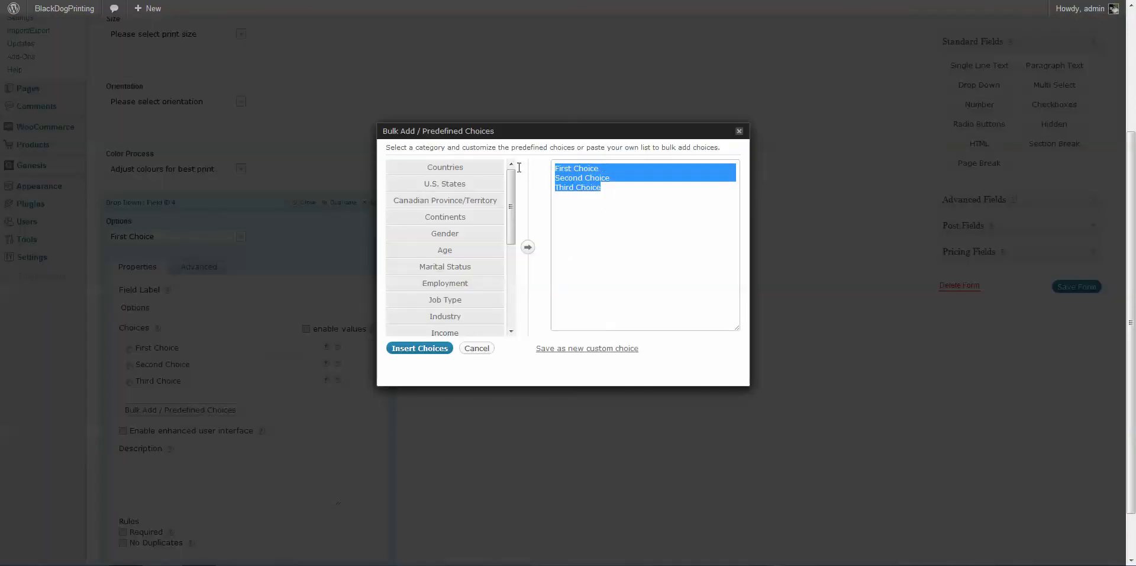
{"action": "key", "text": "ctrl+v"}
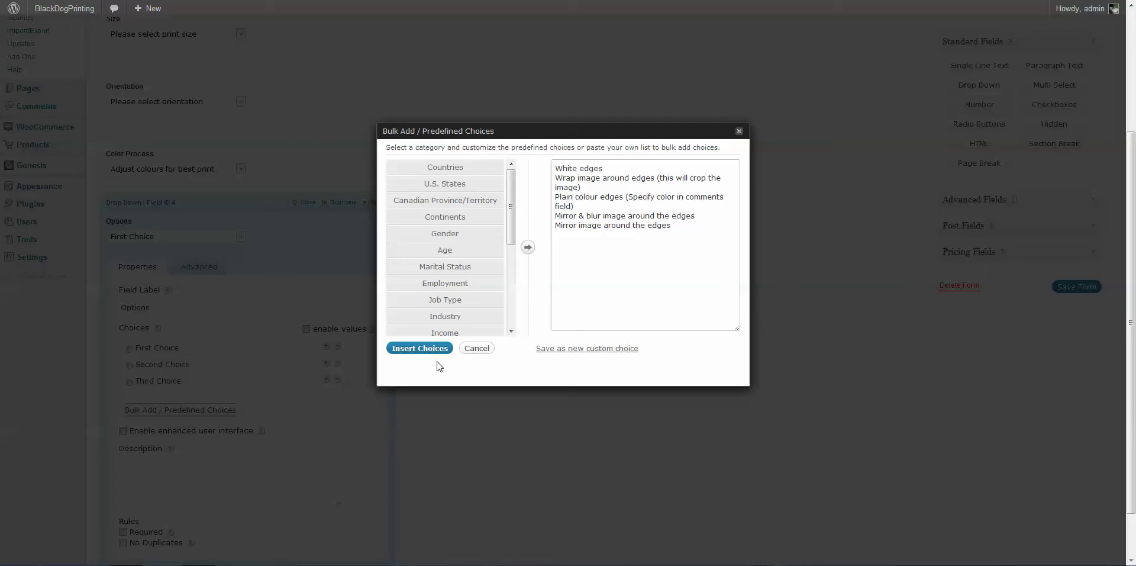
{"action": "left_click", "coordinate": [438, 354]}
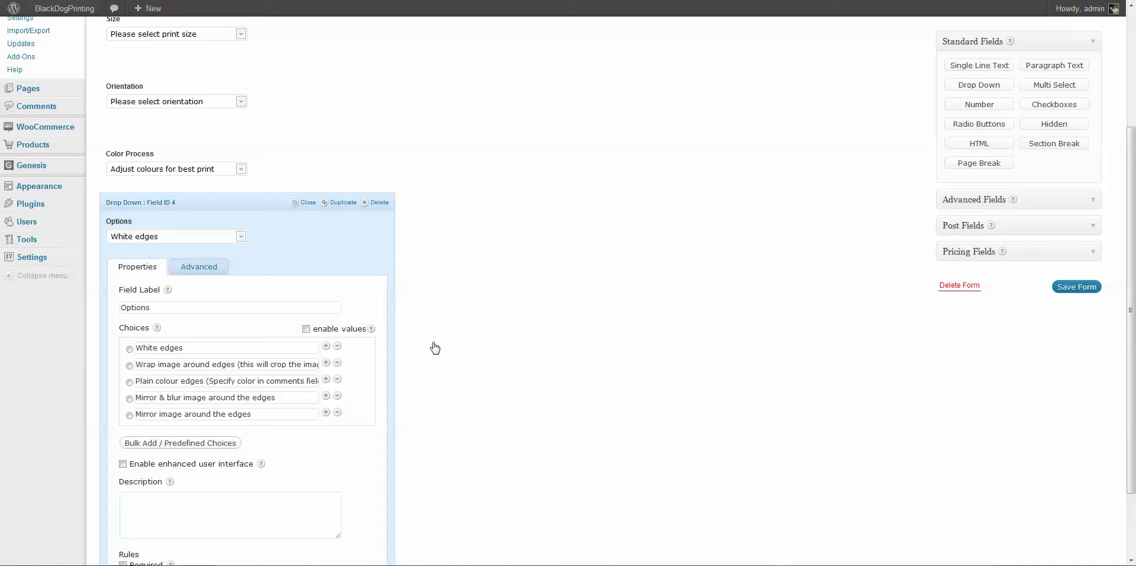
{"action": "scroll", "coordinate": [410, 403], "scroll_direction": "down", "scroll_amount": 1}
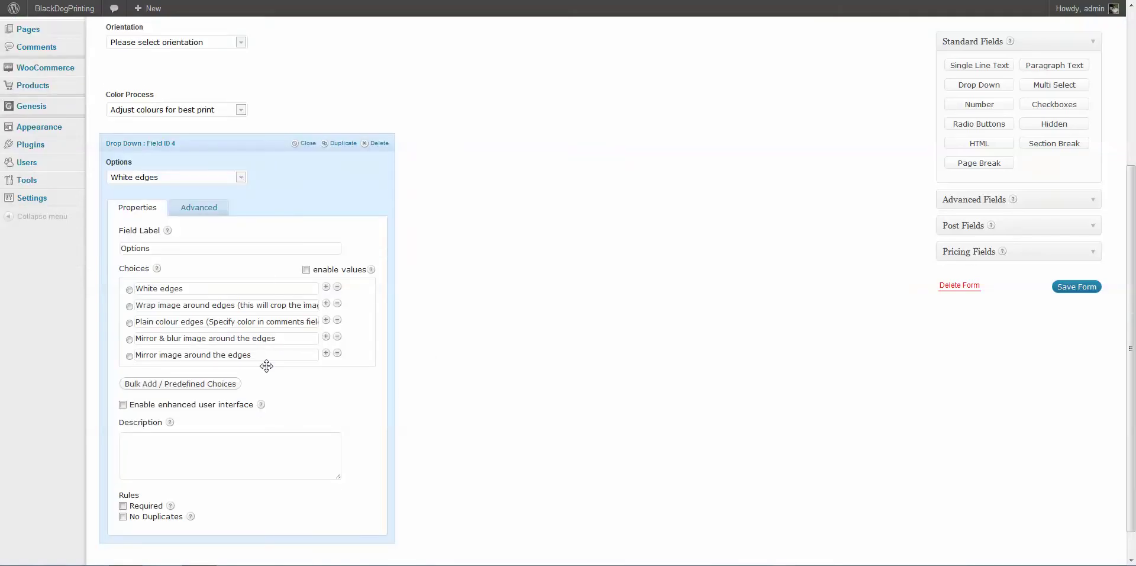
{"action": "left_click", "coordinate": [307, 143]}
Step: Check the Notepad notes for the next field and add a File Upload field below Options
{"action": "key", "text": "alt+Tab"}
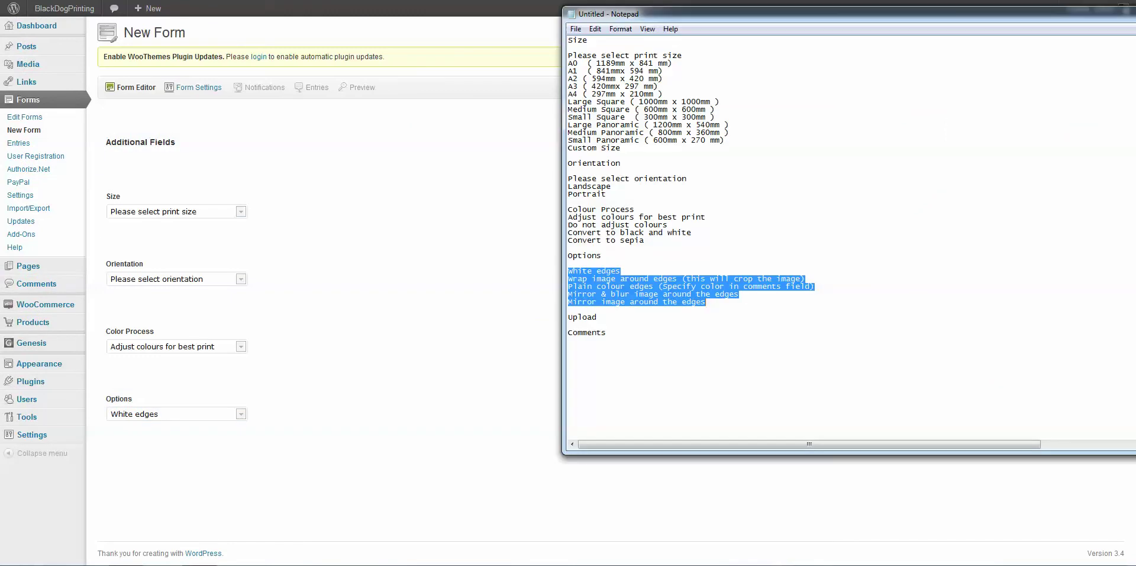
{"action": "key", "text": "alt+Tab"}
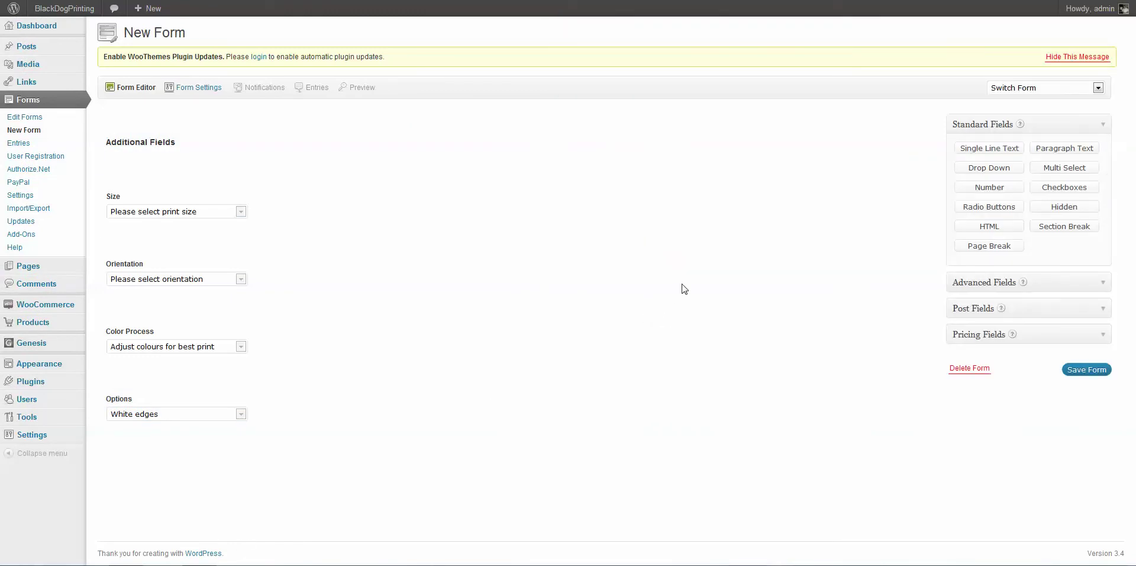
{"action": "left_click", "coordinate": [1103, 284]}
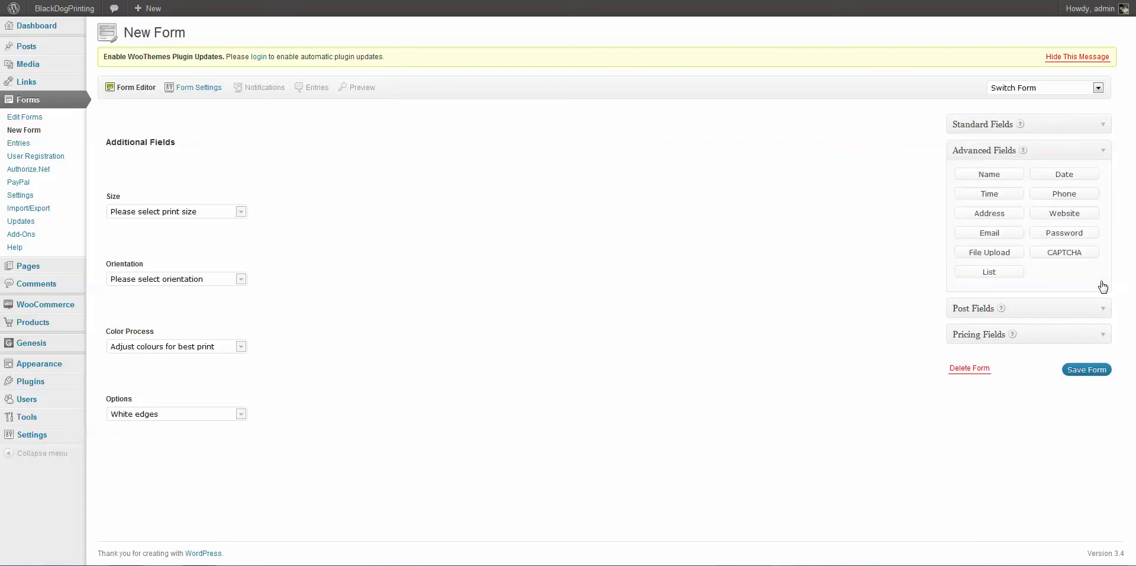
{"action": "left_click", "coordinate": [1011, 256]}
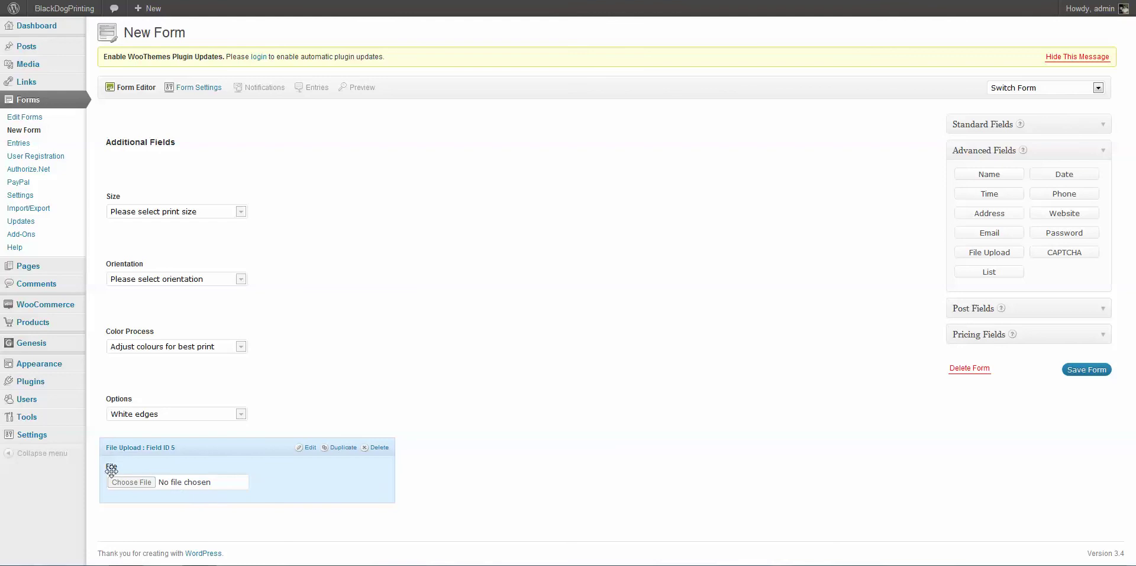
Step: Label the file upload field "Upload Image", review its settings, and close them
{"action": "left_click", "coordinate": [307, 447]}
{"action": "scroll", "coordinate": [177, 503], "scroll_direction": "down", "scroll_amount": 2}
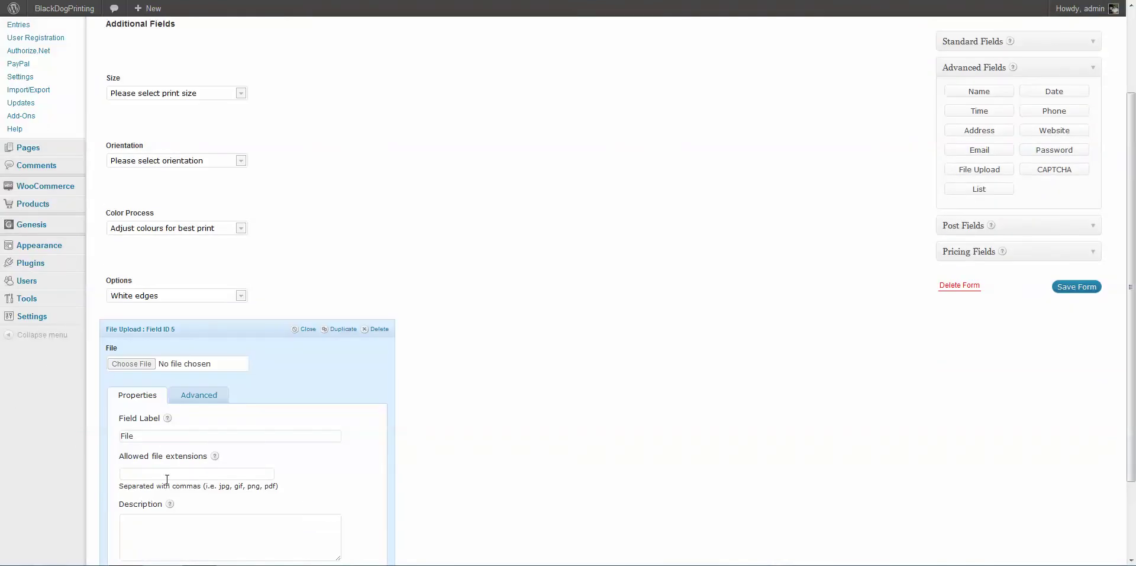
{"action": "left_click_drag", "start_coordinate": [152, 435], "coordinate": [108, 435]}
{"action": "type", "text": "Upload "}
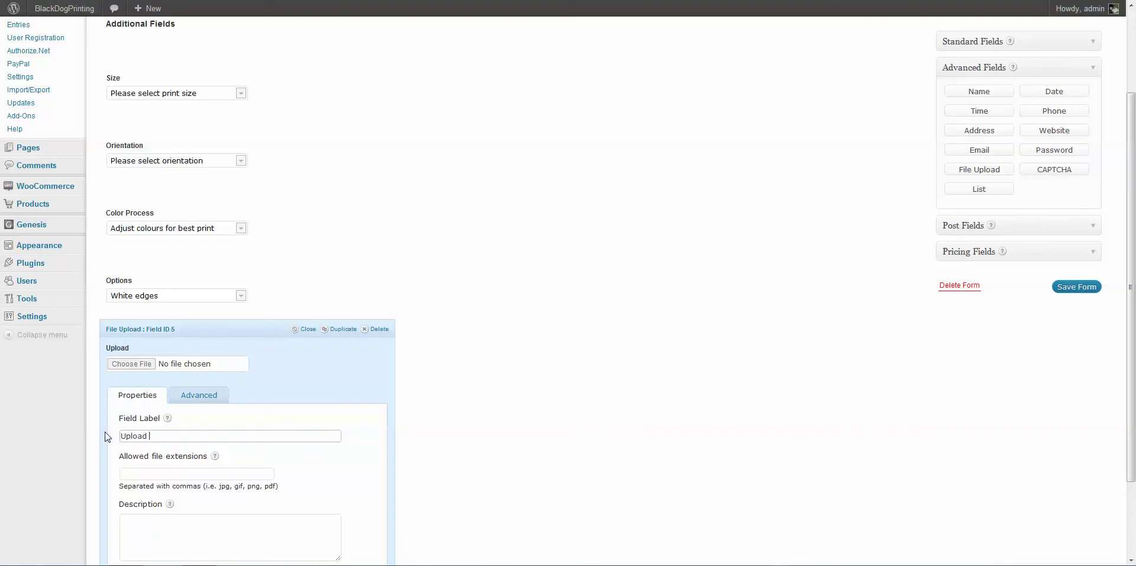
{"action": "type", "text": "Image"}
{"action": "left_click", "coordinate": [304, 328]}
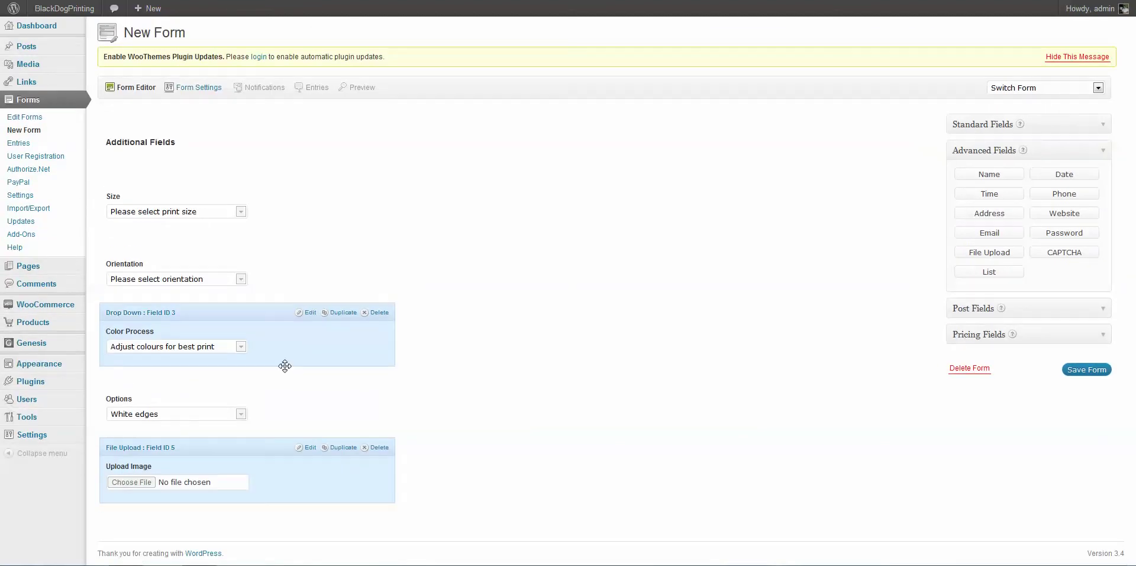
{"action": "left_click", "coordinate": [309, 448]}
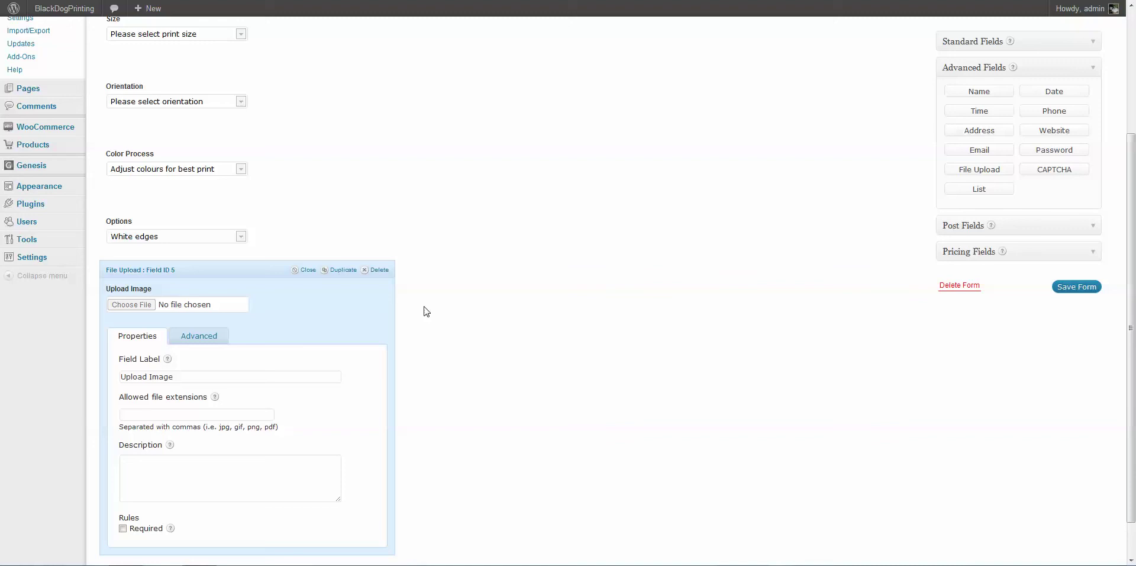
{"action": "left_click", "coordinate": [309, 270]}
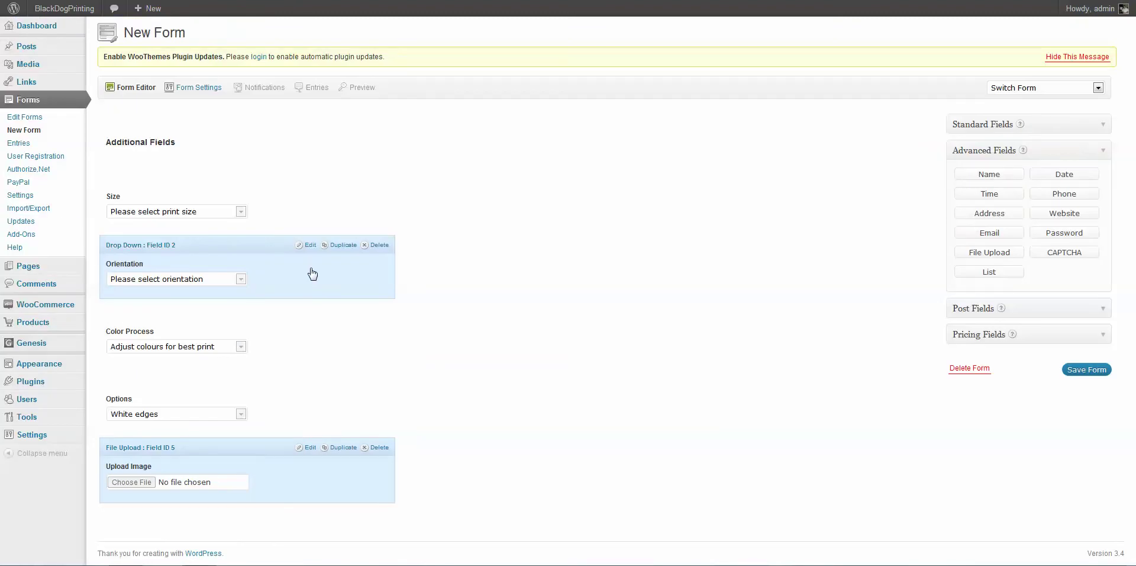
Step: Add a Paragraph Text field below Upload Image, label it "Comments", and close its settings
{"action": "left_click", "coordinate": [1100, 127]}
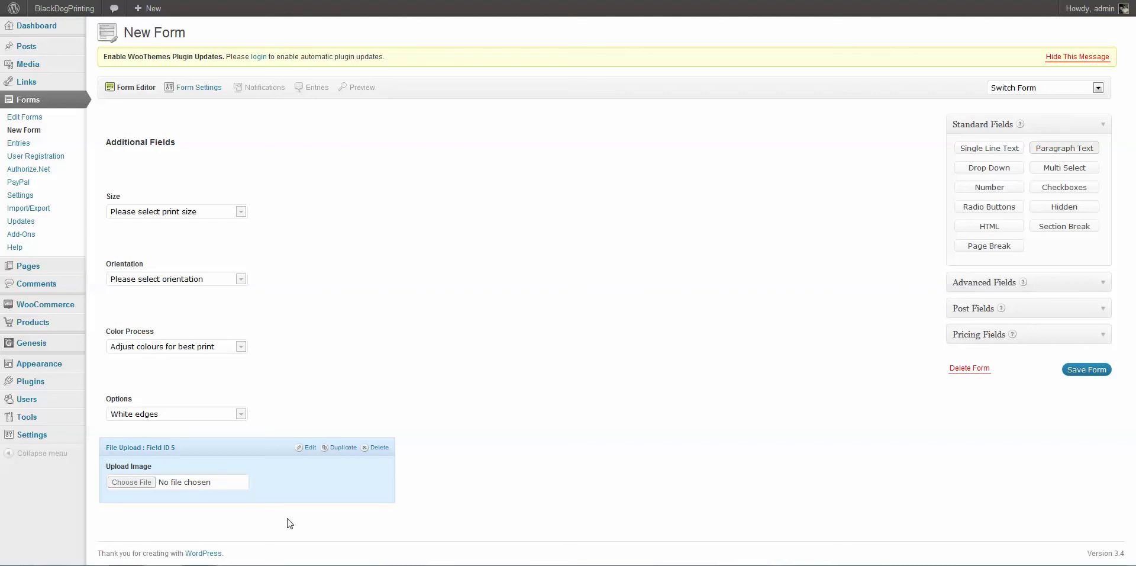
{"action": "left_click", "coordinate": [1074, 150]}
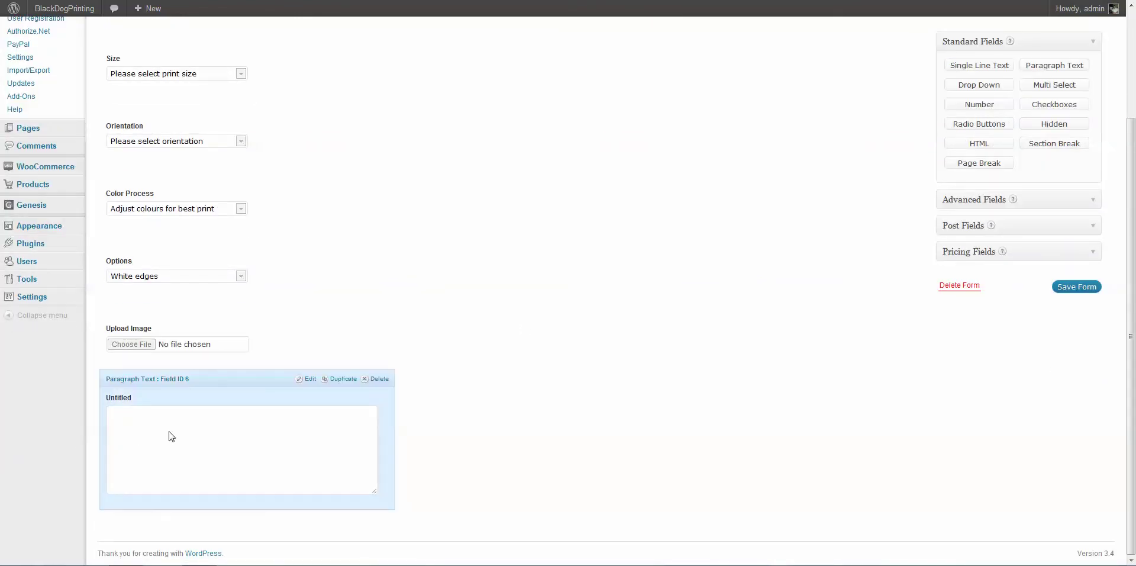
{"action": "left_click", "coordinate": [171, 437]}
{"action": "scroll", "coordinate": [379, 429], "scroll_direction": "down", "scroll_amount": 3}
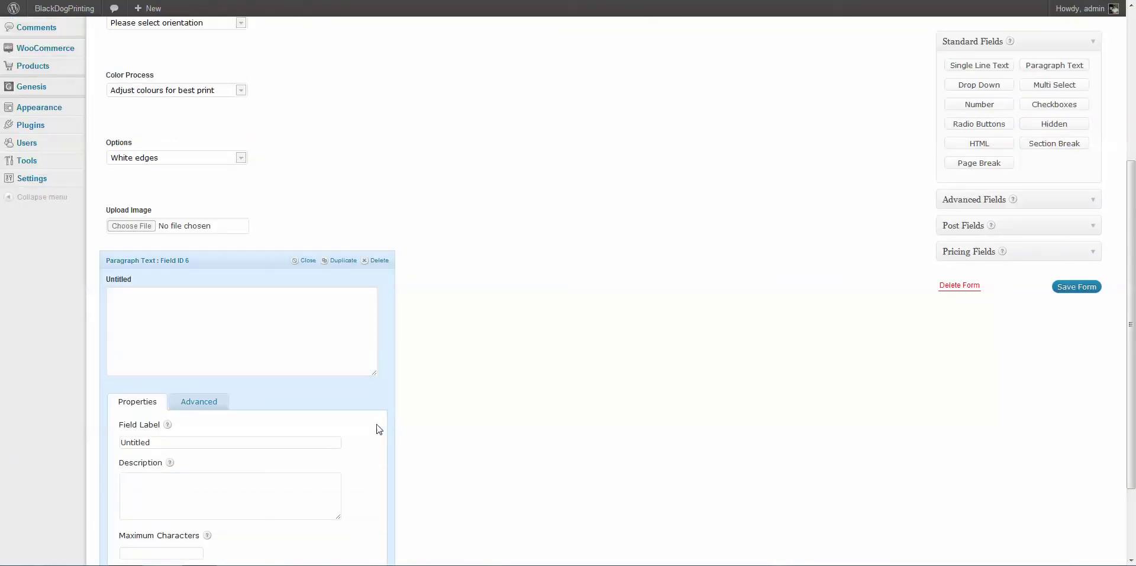
{"action": "left_click_drag", "start_coordinate": [179, 384], "coordinate": [104, 390]}
{"action": "type", "text": "comment"}
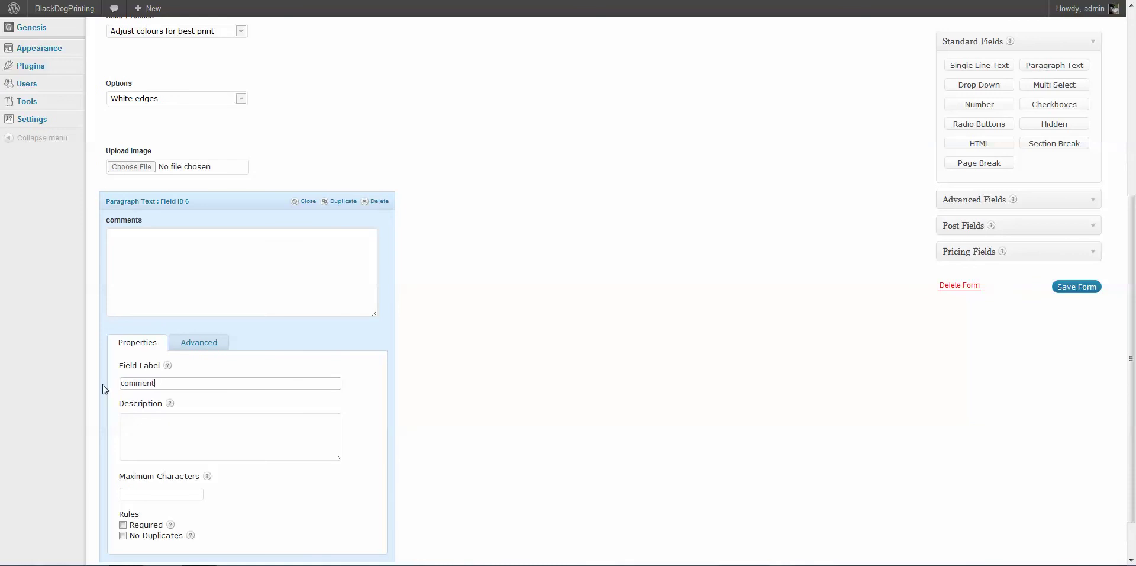
{"action": "key", "text": "BackSpace"}
{"action": "key", "text": "BackSpace"}
{"action": "key", "text": "BackSpace"}
{"action": "key", "text": "BackSpace"}
{"action": "key", "text": "BackSpace"}
{"action": "key", "text": "BackSpace"}
{"action": "key", "text": "BackSpace"}
{"action": "type", "text": "Comments"}
{"action": "left_click", "coordinate": [308, 202]}
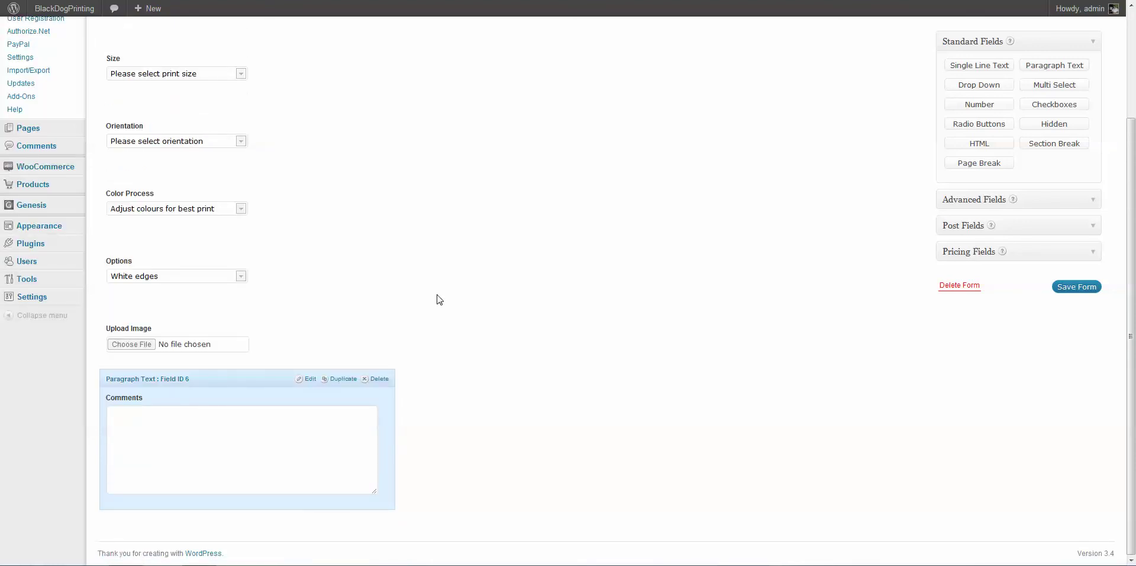
Step: Save the form and test its preview with A4 size, Landscape, "Do not adjust colours" and "Plain colour edges", then close the preview
{"action": "left_click", "coordinate": [1073, 290]}
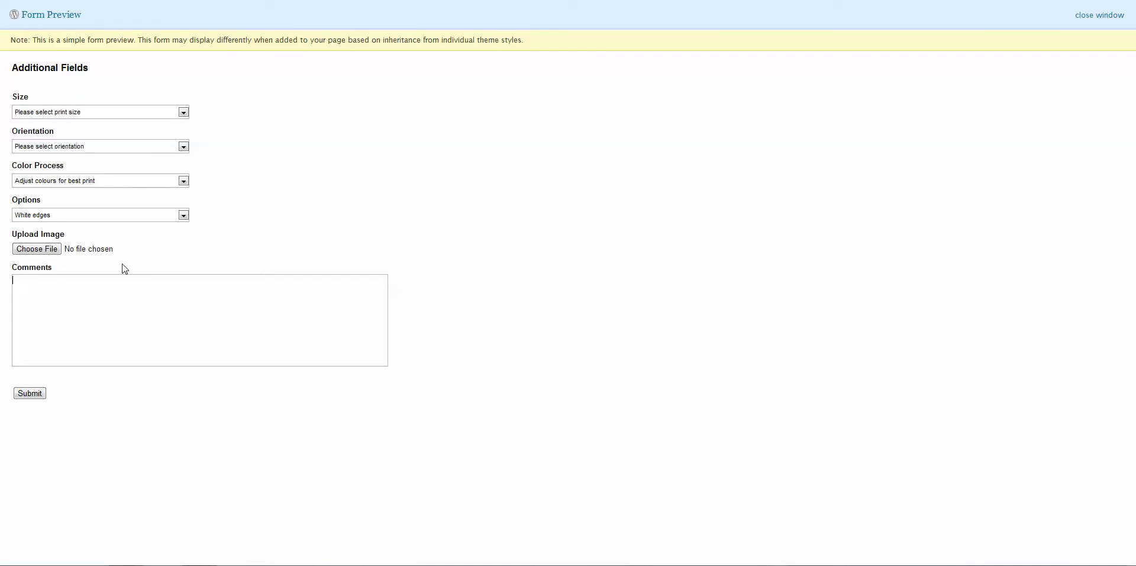
{"action": "left_click", "coordinate": [146, 113]}
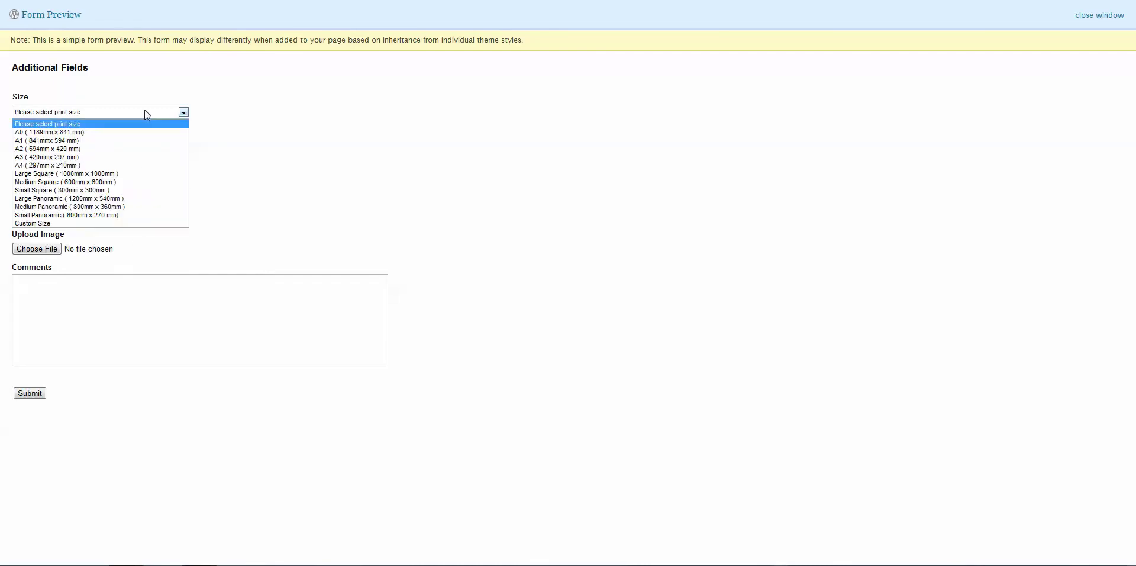
{"action": "left_click", "coordinate": [125, 166]}
{"action": "left_click", "coordinate": [96, 148]}
{"action": "left_click", "coordinate": [91, 167]}
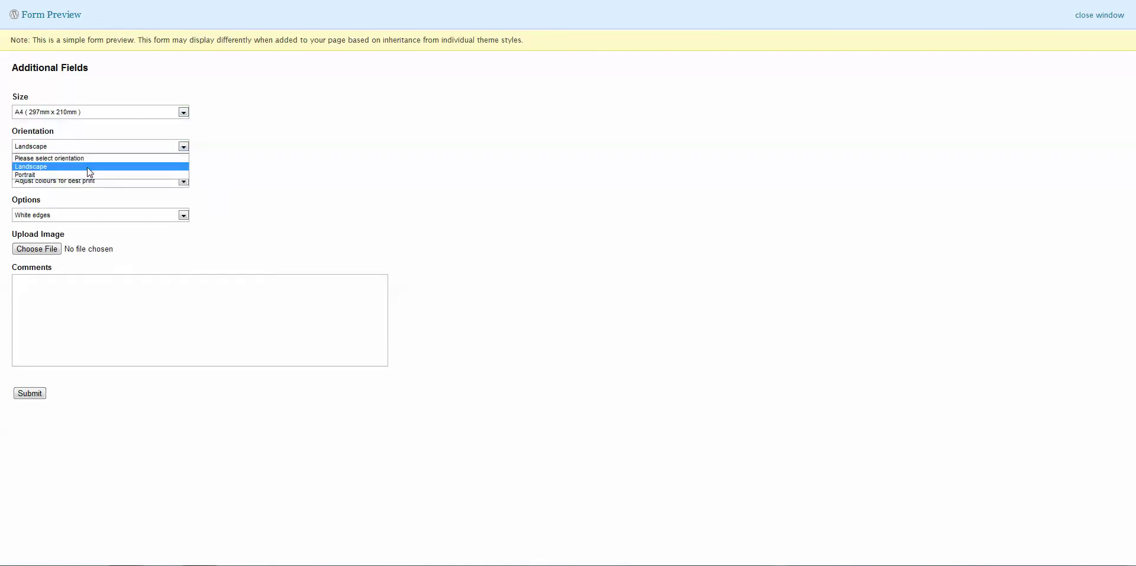
{"action": "left_click", "coordinate": [84, 181]}
{"action": "left_click", "coordinate": [71, 201]}
{"action": "left_click", "coordinate": [71, 203]}
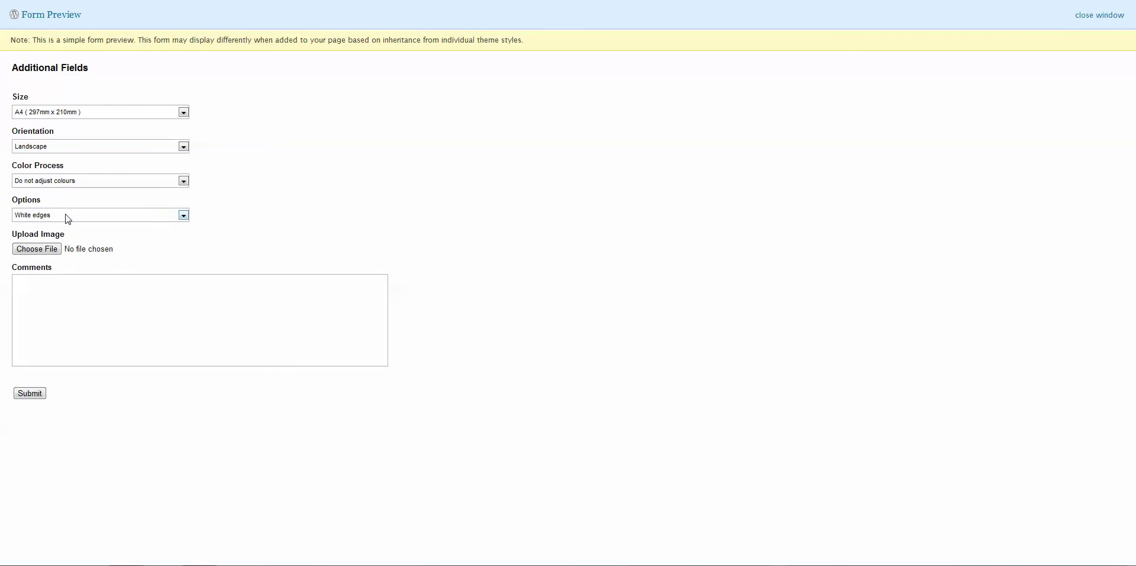
{"action": "left_click", "coordinate": [66, 217]}
{"action": "left_click", "coordinate": [64, 245]}
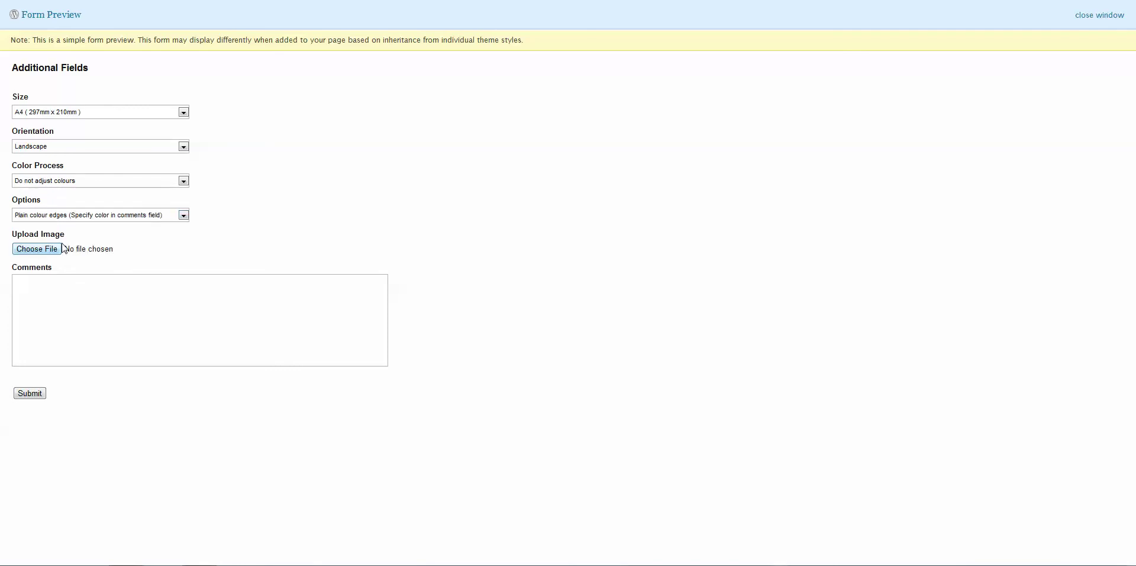
{"action": "left_click", "coordinate": [41, 278]}
{"action": "key", "text": "ctrl+w"}
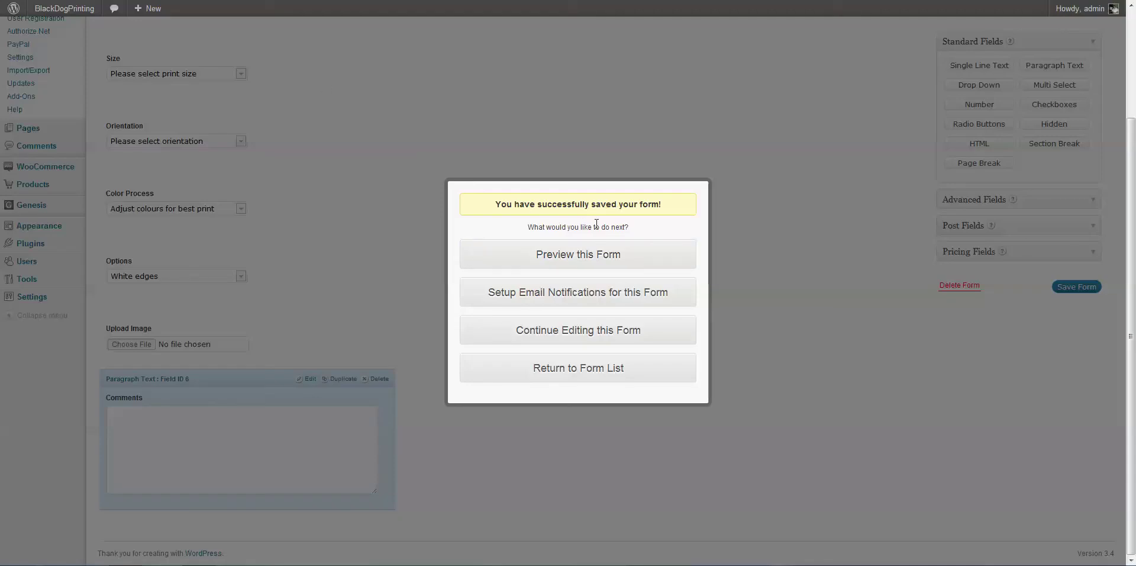
Step: Return to the form list and start adding a new product
{"action": "left_click", "coordinate": [629, 368]}
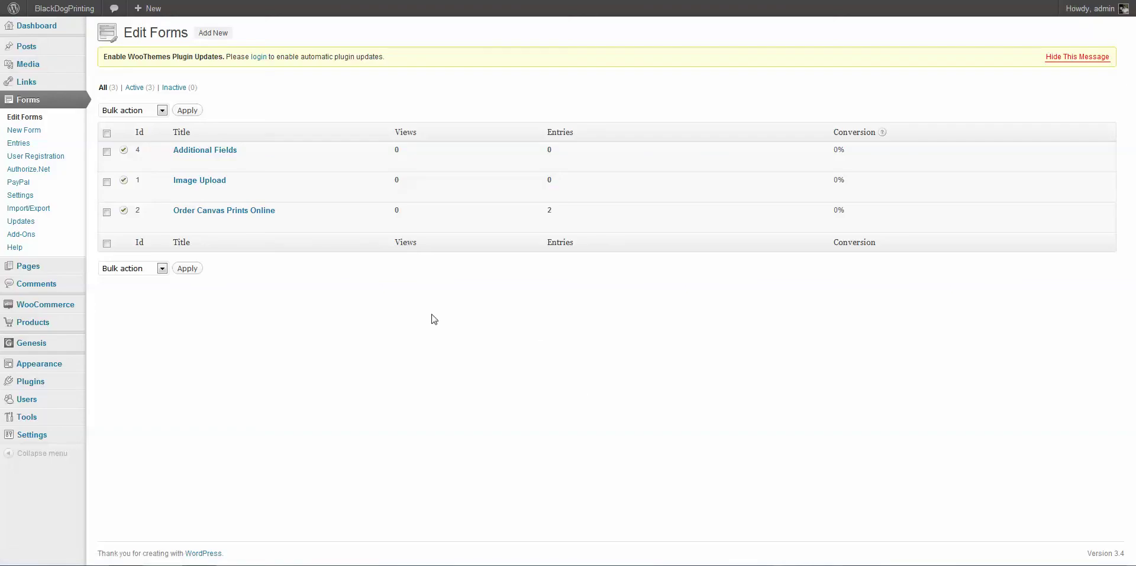
{"action": "mouse_move", "coordinate": [207, 157]}
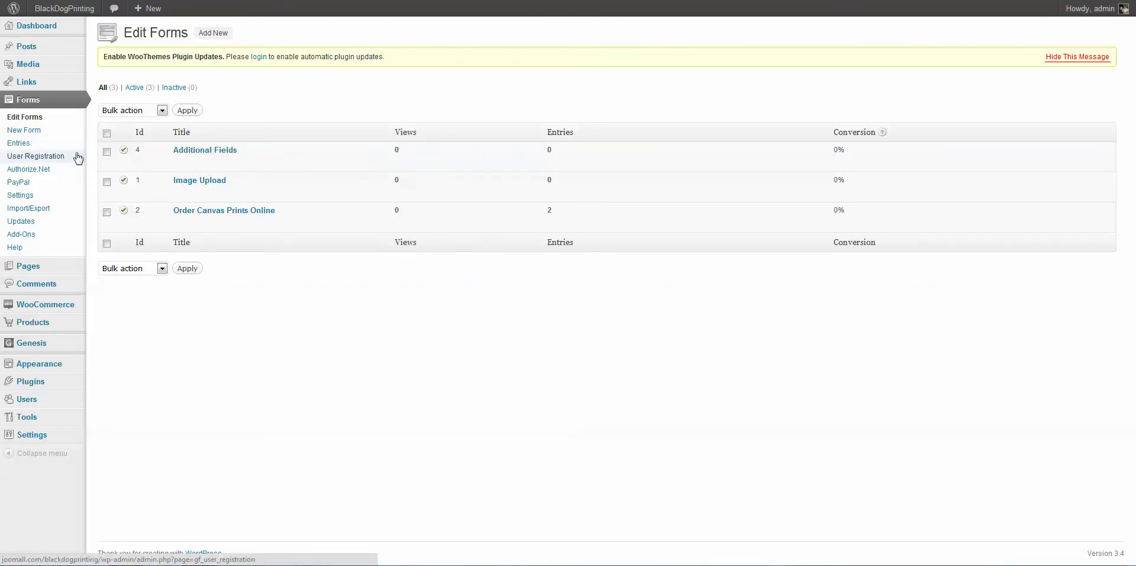
{"action": "mouse_move", "coordinate": [35, 325]}
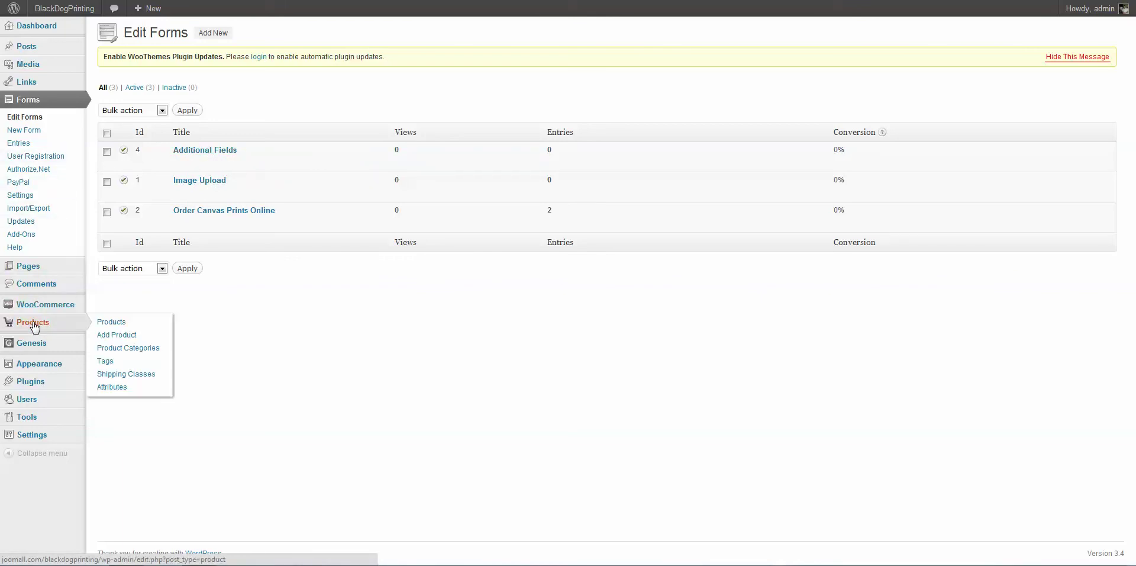
{"action": "left_click", "coordinate": [120, 337]}
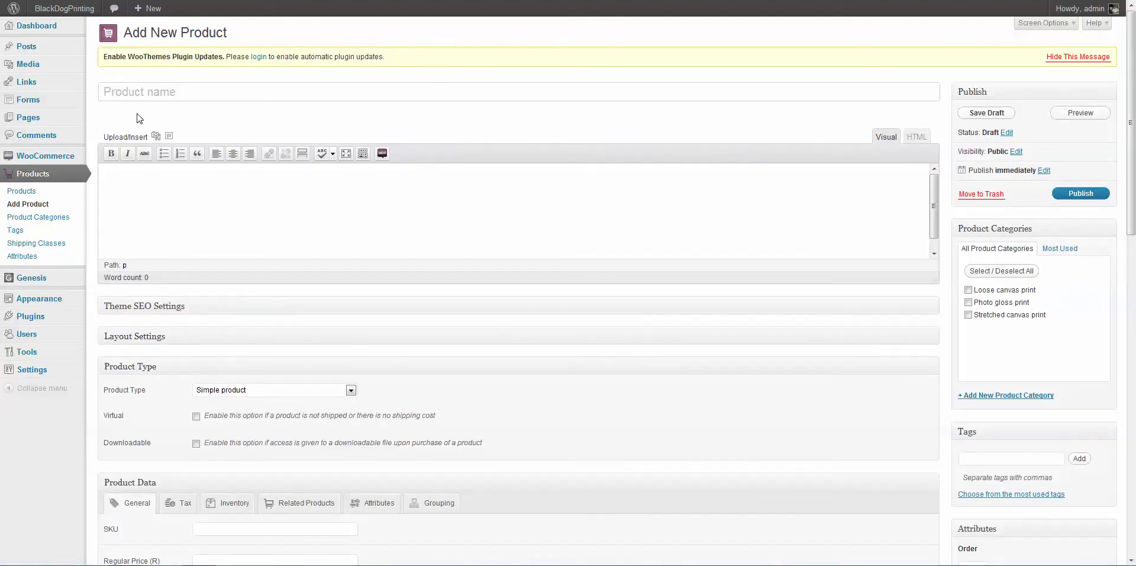
Step: Name the product "Test Product" and enter the description "Test Description of Gravity Form Test"
{"action": "left_click", "coordinate": [133, 96]}
{"action": "type", "text": "Test Product"}
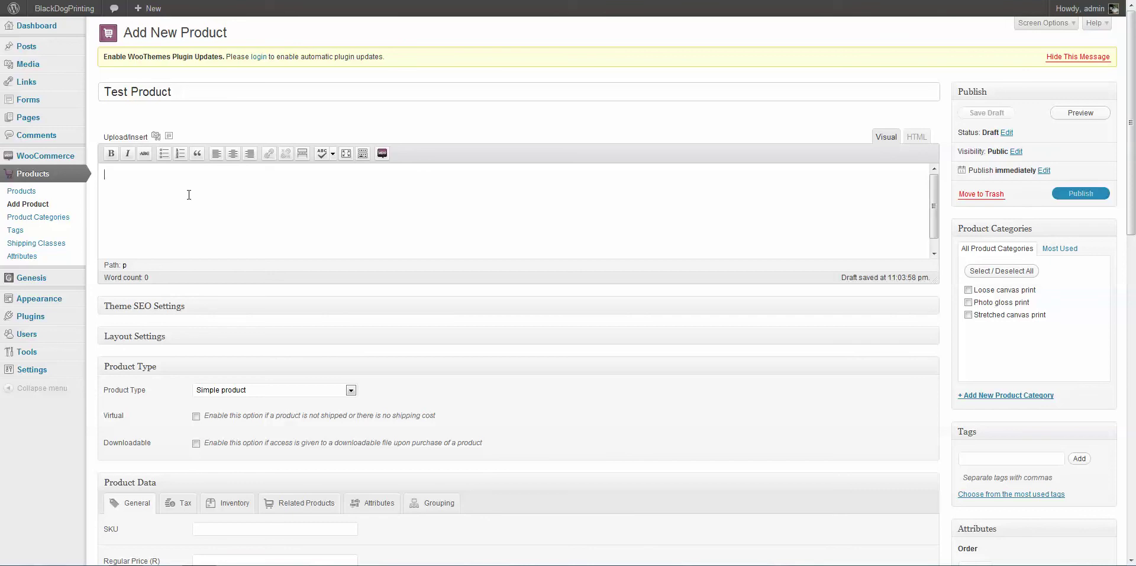
{"action": "type", "text": "Test Descri"}
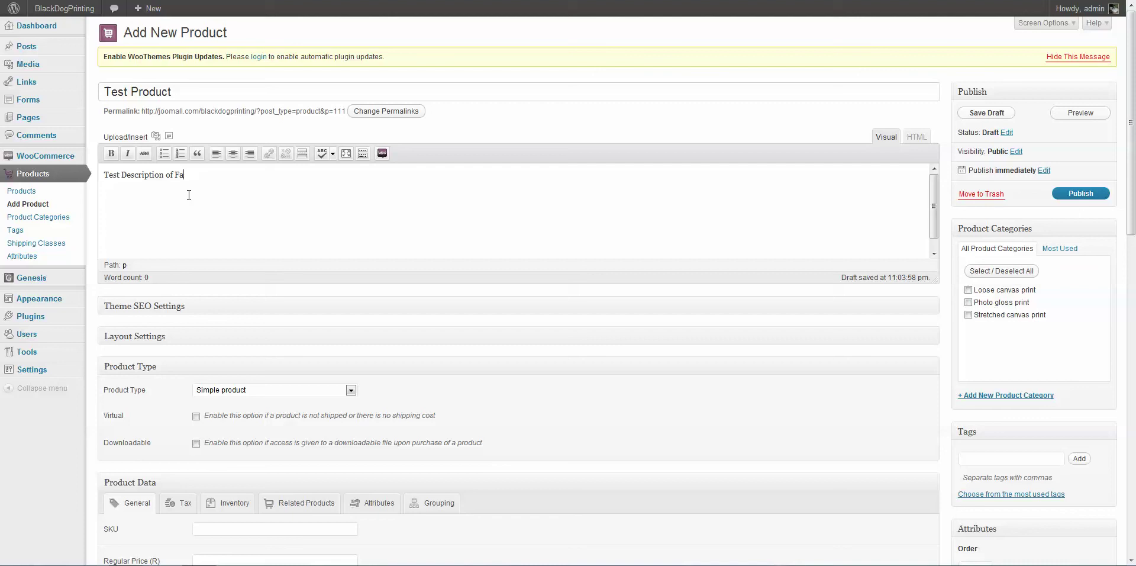
{"action": "type", "text": "ption of Gravity Form Test"}
Step: Set the product's regular price to 5.00
{"action": "scroll", "coordinate": [707, 325], "scroll_direction": "down", "scroll_amount": 3}
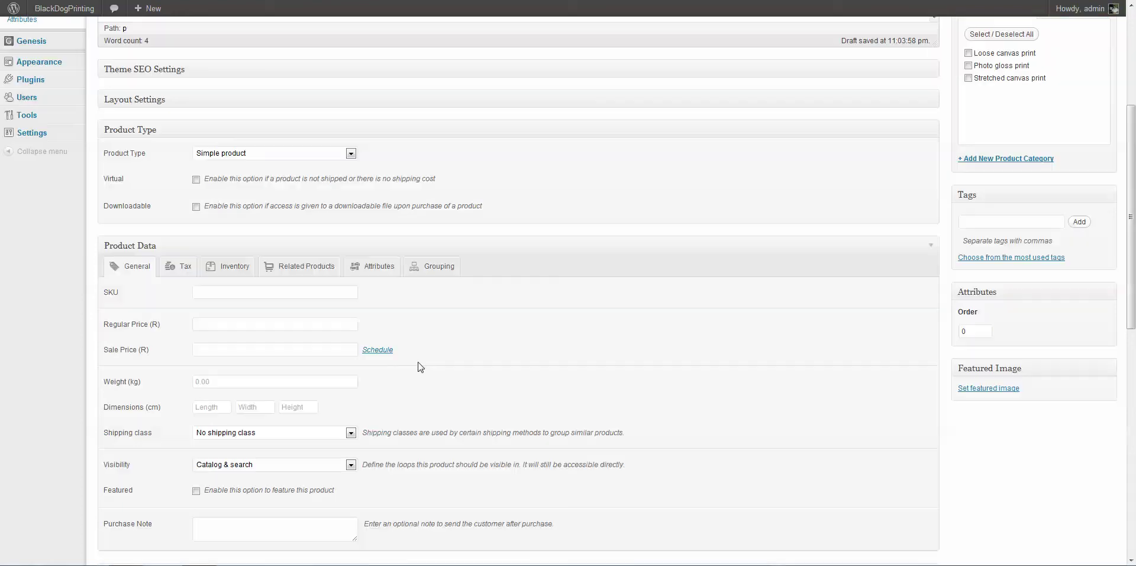
{"action": "left_click", "coordinate": [226, 328]}
{"action": "type", "text": "5"}
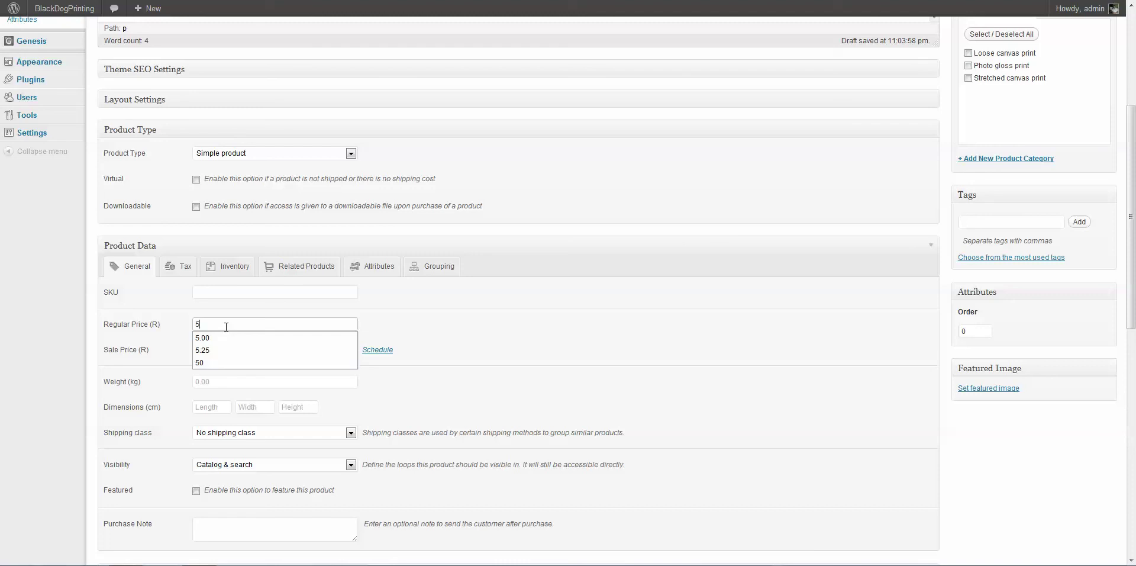
{"action": "type", "text": ".00"}
{"action": "key", "text": "Down"}
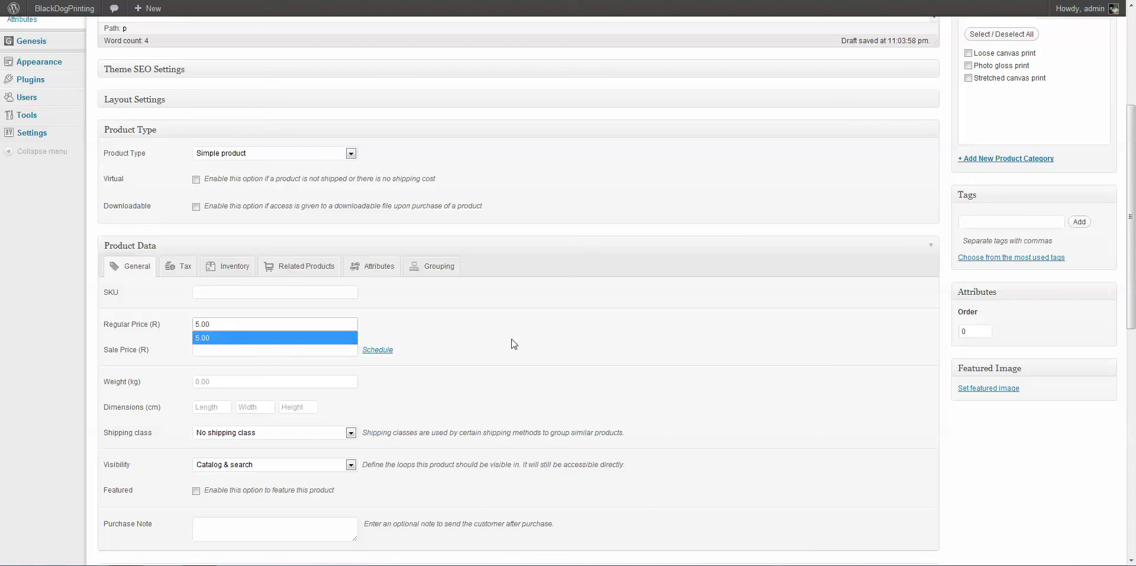
Step: Attach the "Additional Fields" form to the product with its title displayed, and look over the price label settings
{"action": "scroll", "coordinate": [514, 343], "scroll_direction": "down", "scroll_amount": 5}
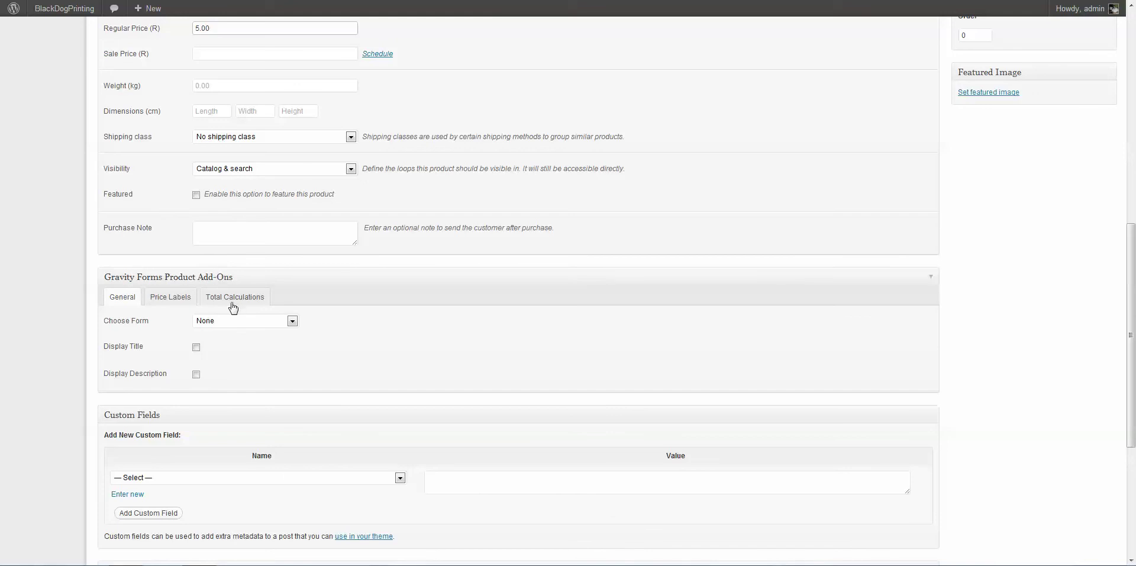
{"action": "left_click", "coordinate": [230, 322]}
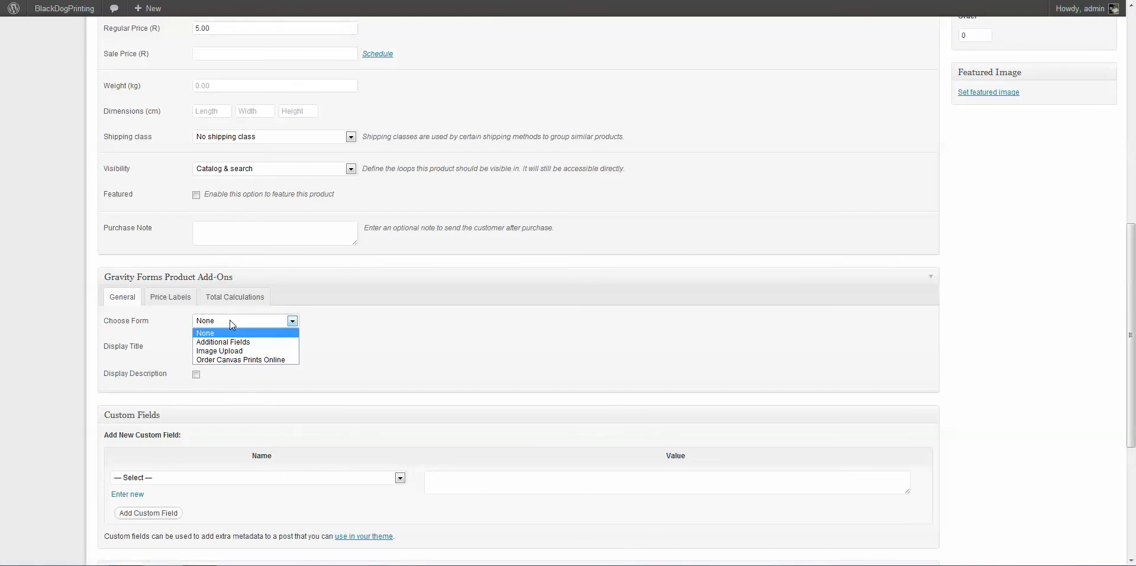
{"action": "left_click", "coordinate": [264, 342]}
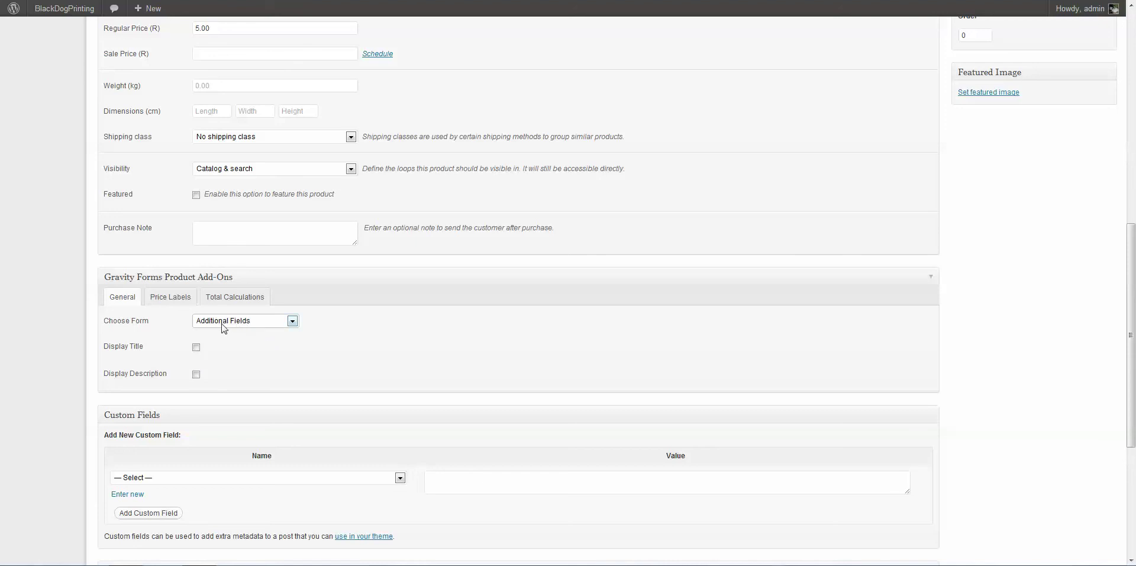
{"action": "left_click", "coordinate": [196, 347]}
{"action": "left_click", "coordinate": [169, 298]}
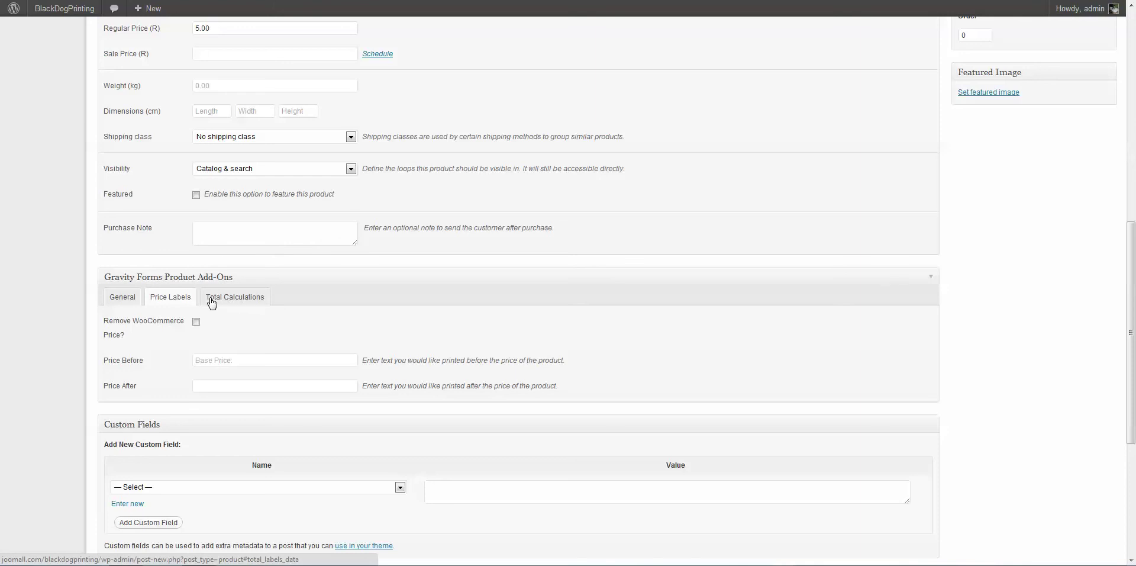
{"action": "left_click", "coordinate": [122, 299]}
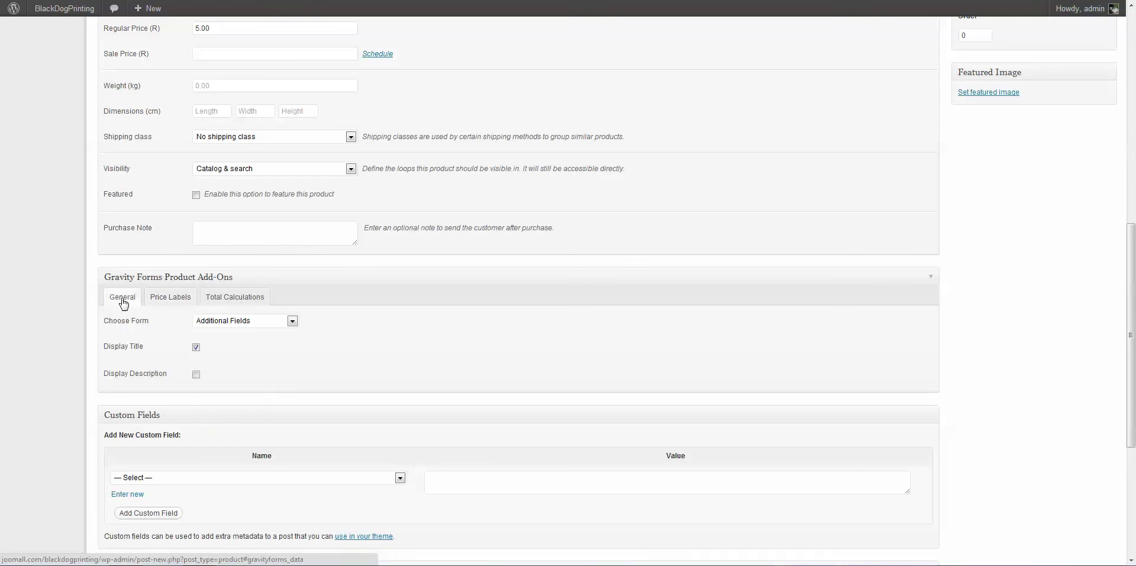
Step: Publish the product and view its page in the shop
{"action": "scroll", "coordinate": [834, 418], "scroll_direction": "up", "scroll_amount": 7}
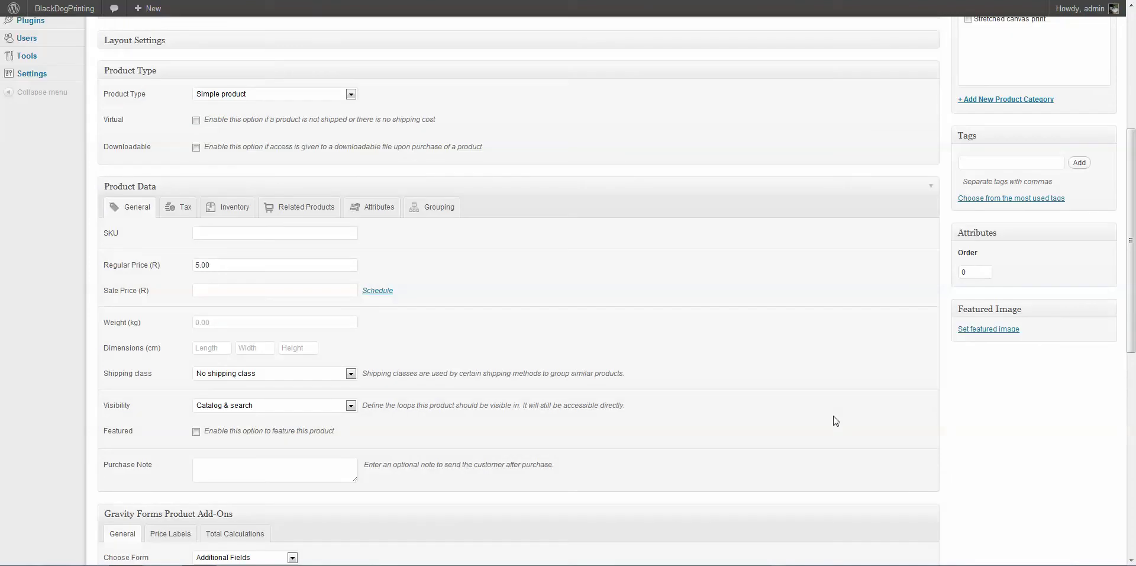
{"action": "scroll", "coordinate": [1015, 243], "scroll_direction": "up", "scroll_amount": 2}
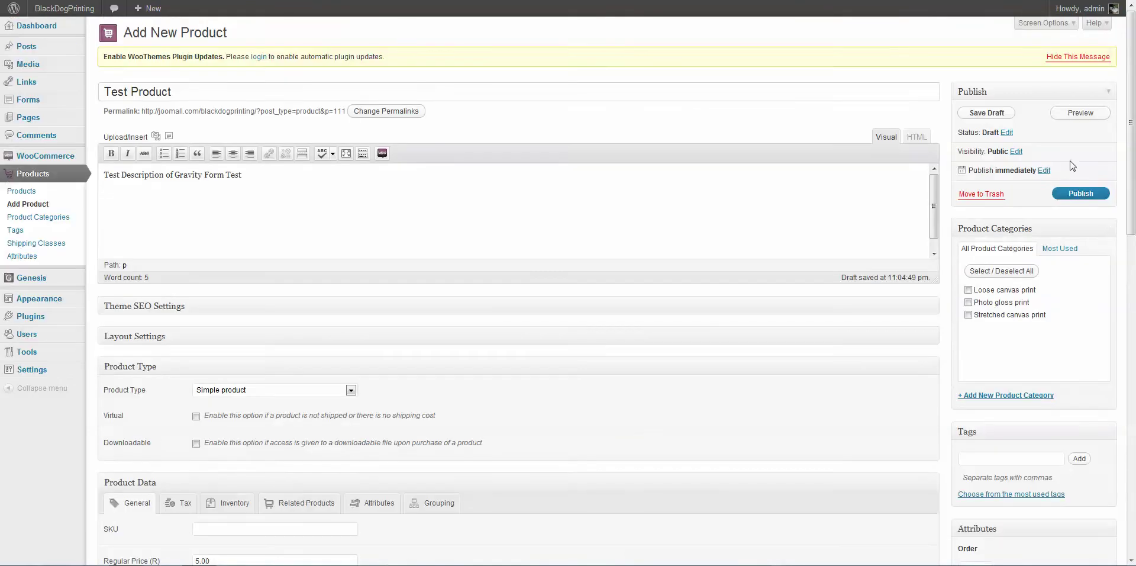
{"action": "left_click", "coordinate": [1082, 194]}
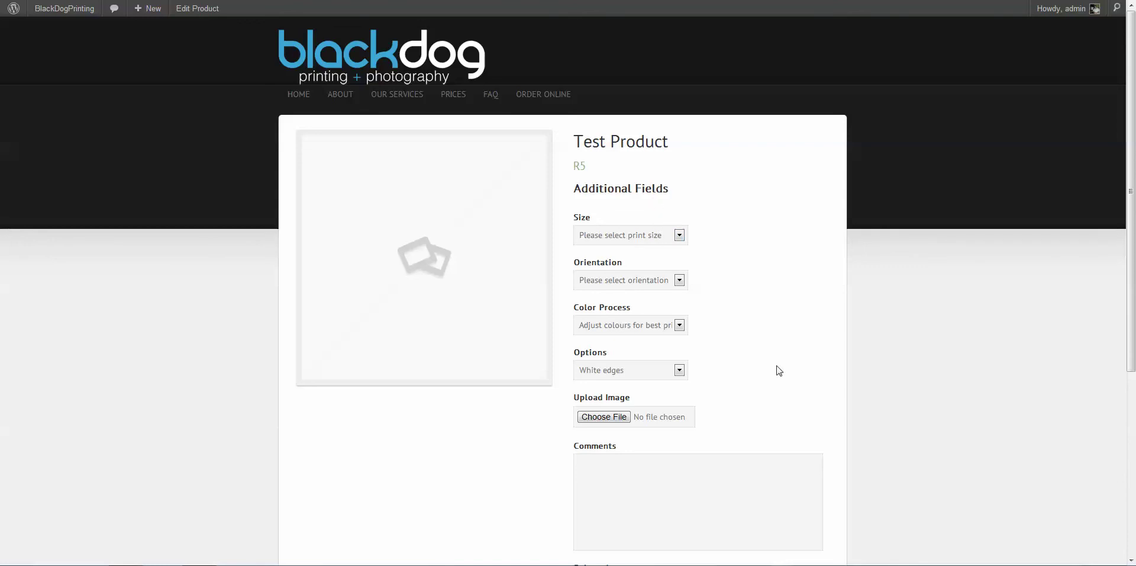
Step: Review the Test Product page and add the product to the cart with its default options
{"action": "scroll", "coordinate": [779, 369], "scroll_direction": "down", "scroll_amount": 3}
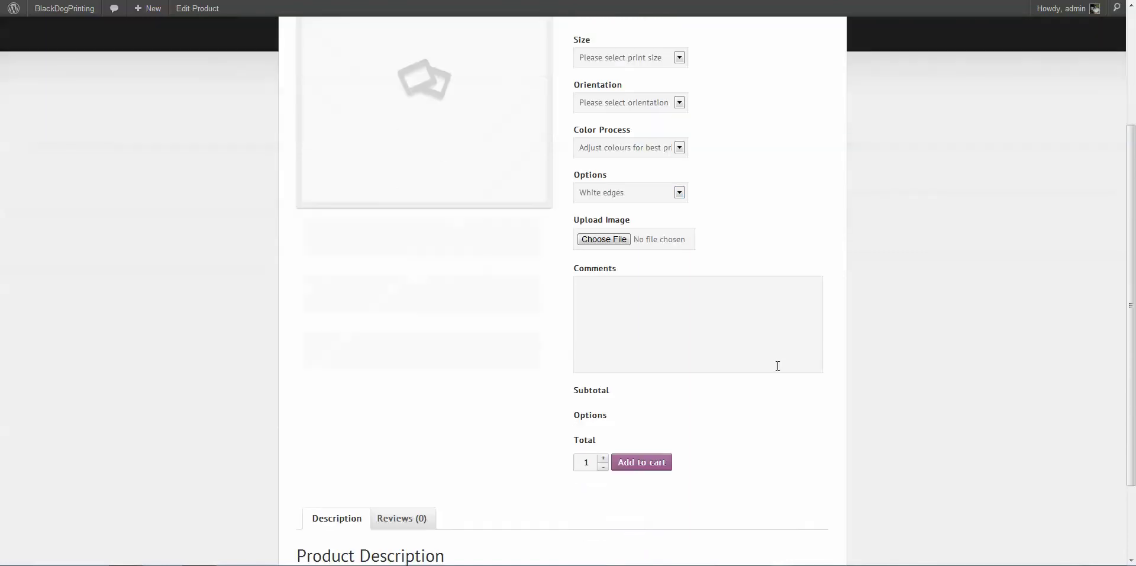
{"action": "left_click", "coordinate": [626, 462]}
{"action": "scroll", "coordinate": [624, 460], "scroll_direction": "down", "scroll_amount": 5}
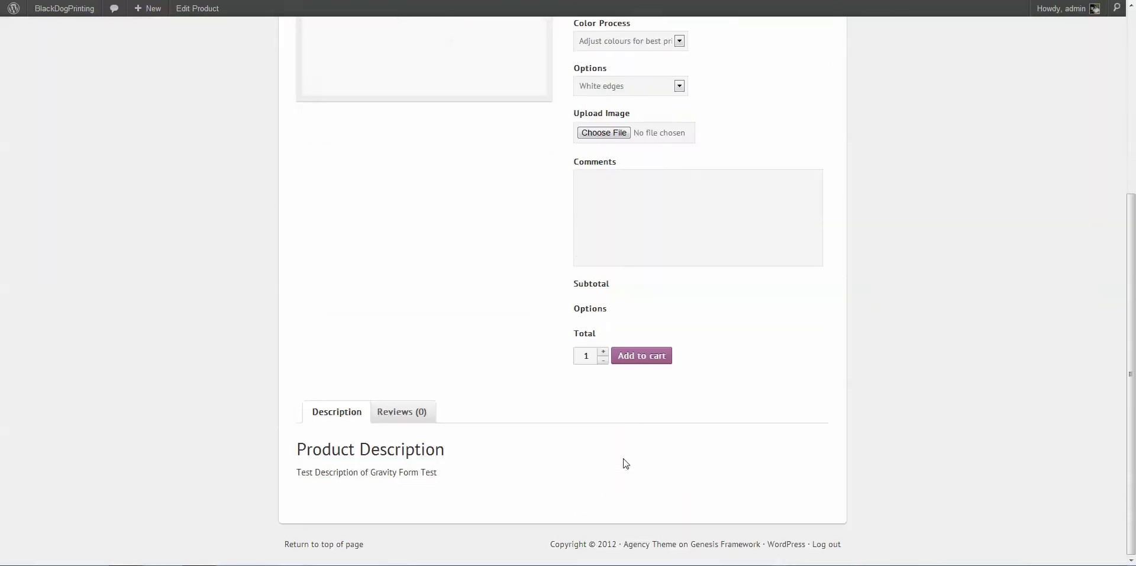
{"action": "scroll", "coordinate": [626, 463], "scroll_direction": "up", "scroll_amount": 2}
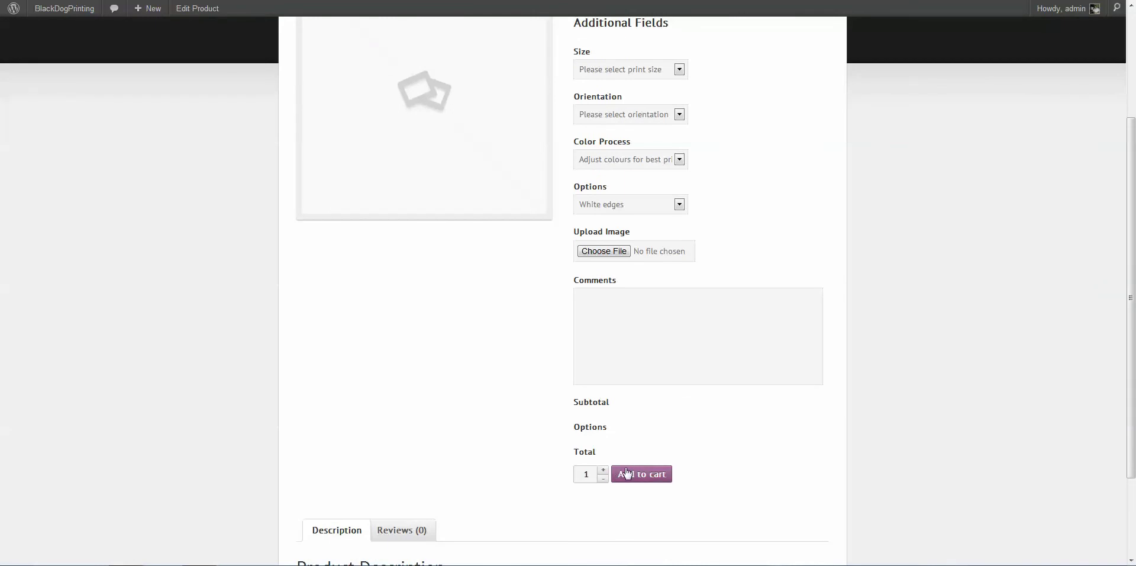
{"action": "left_click", "coordinate": [626, 475]}
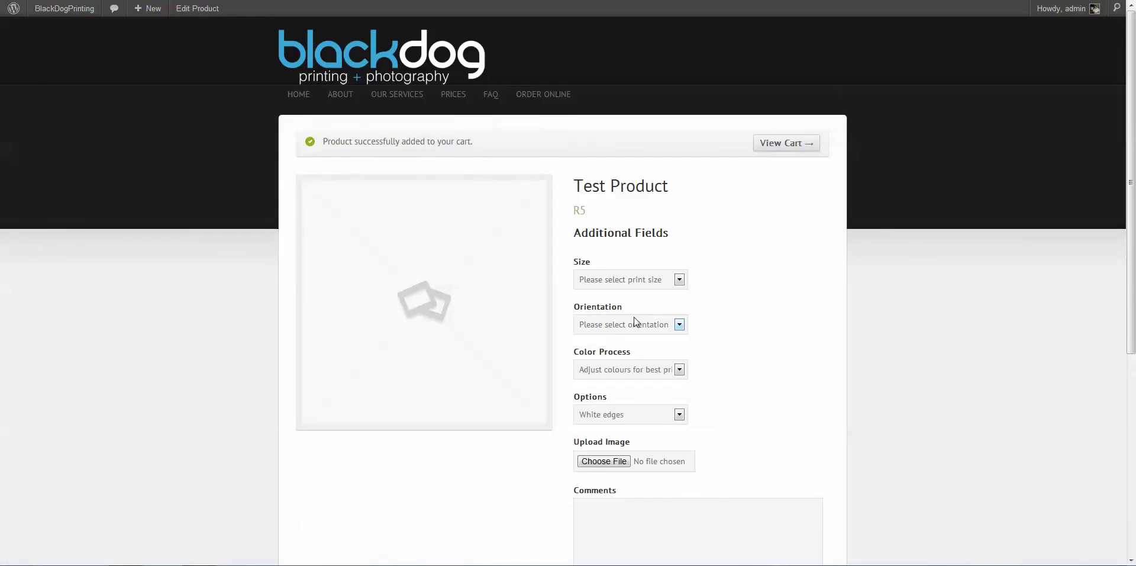
Step: Configure the product as A1, Landscape, "Do not adjust colours" and "Plain colour edges", with the comment "test"
{"action": "left_click", "coordinate": [613, 280]}
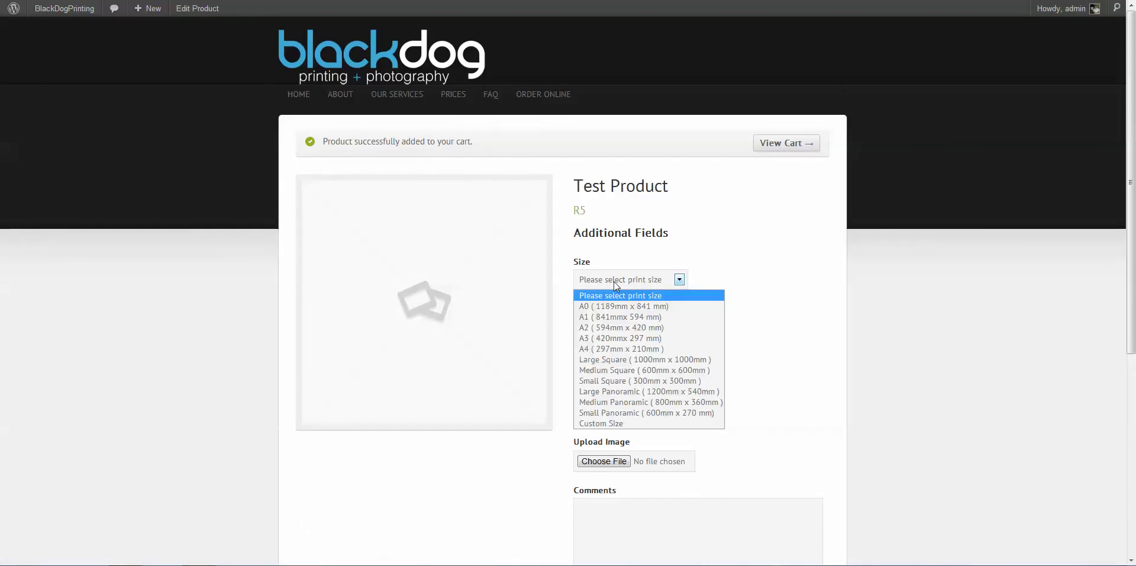
{"action": "left_click", "coordinate": [616, 317]}
{"action": "left_click", "coordinate": [613, 324]}
{"action": "left_click", "coordinate": [604, 346]}
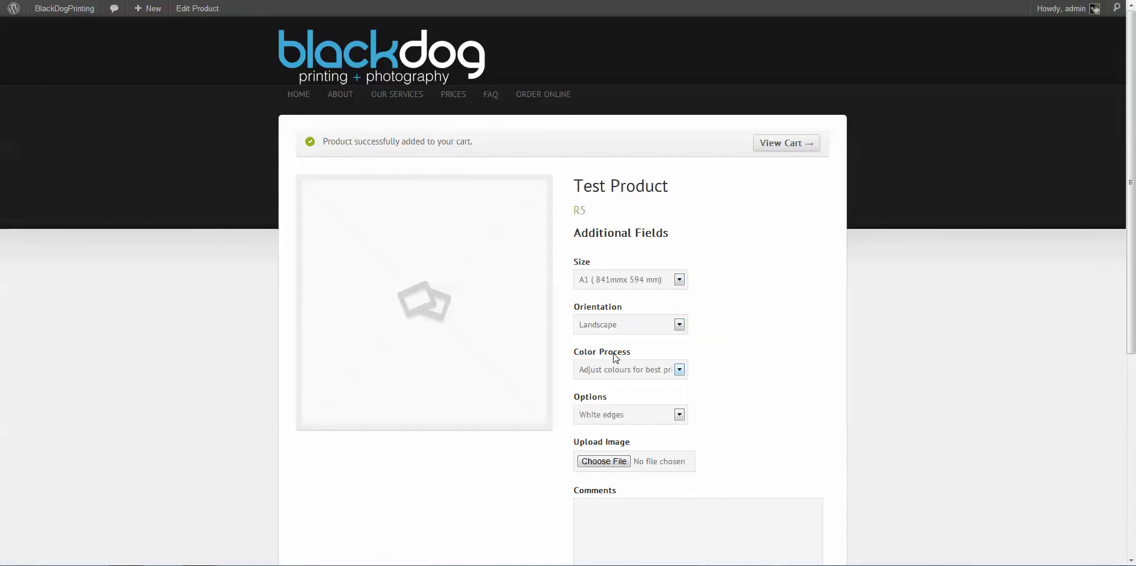
{"action": "left_click", "coordinate": [616, 370]}
{"action": "left_click", "coordinate": [612, 388]}
{"action": "left_click", "coordinate": [615, 371]}
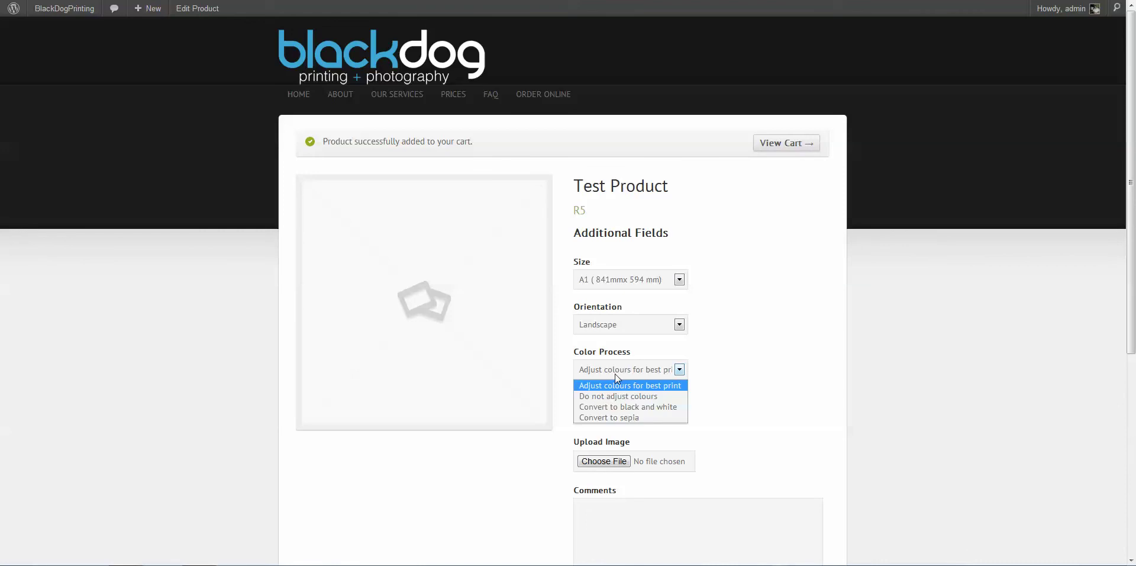
{"action": "left_click", "coordinate": [619, 396]}
{"action": "left_click", "coordinate": [620, 416]}
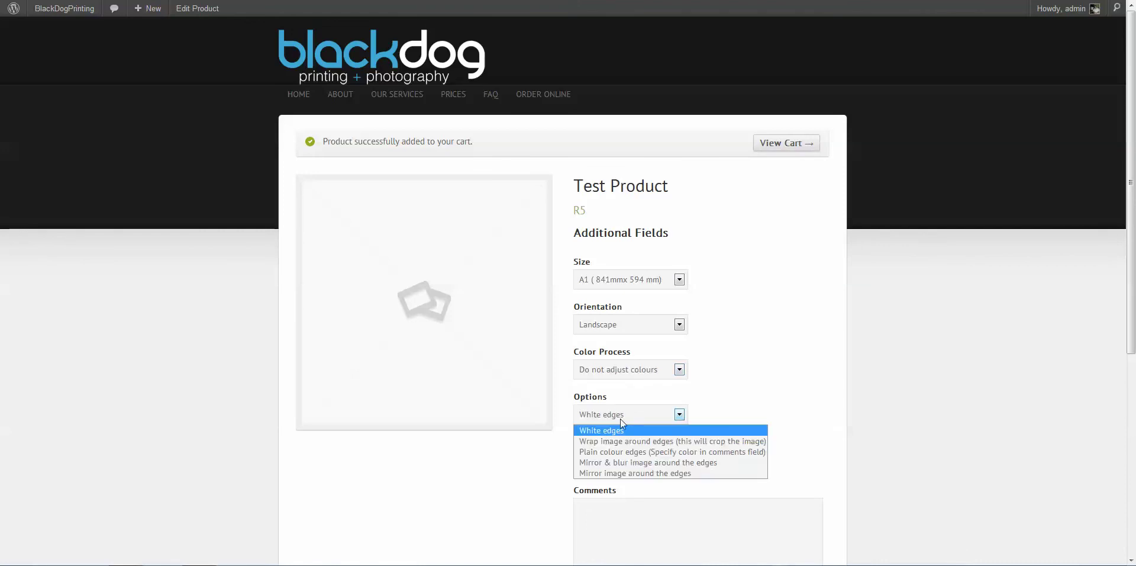
{"action": "left_click", "coordinate": [632, 450]}
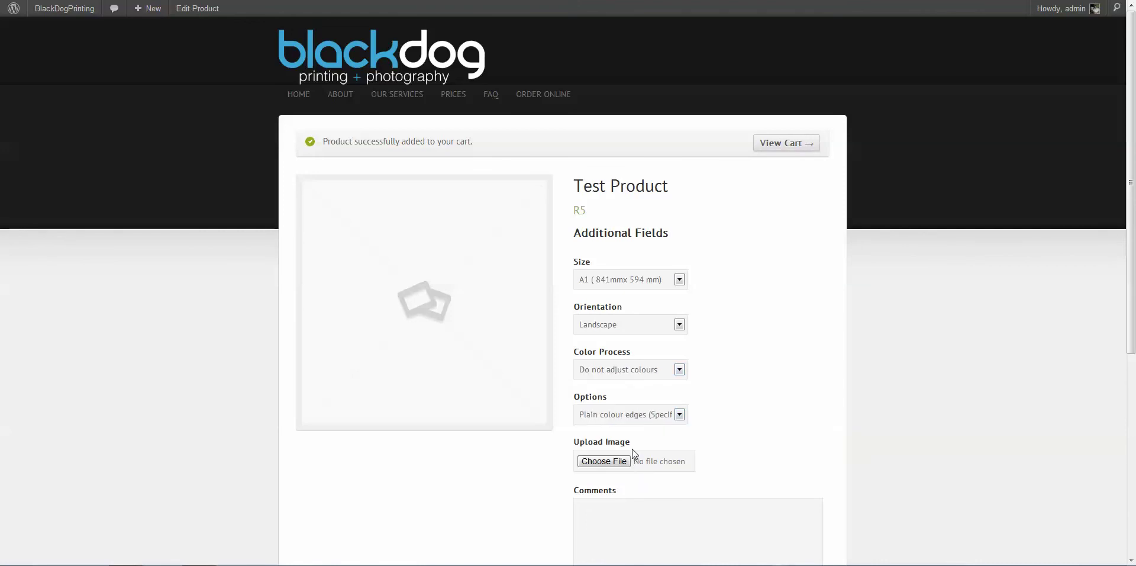
{"action": "left_click", "coordinate": [635, 514]}
{"action": "type", "text": "test"}
Step: Add the configured product to the cart and view the cart
{"action": "scroll", "coordinate": [751, 447], "scroll_direction": "down", "scroll_amount": 4}
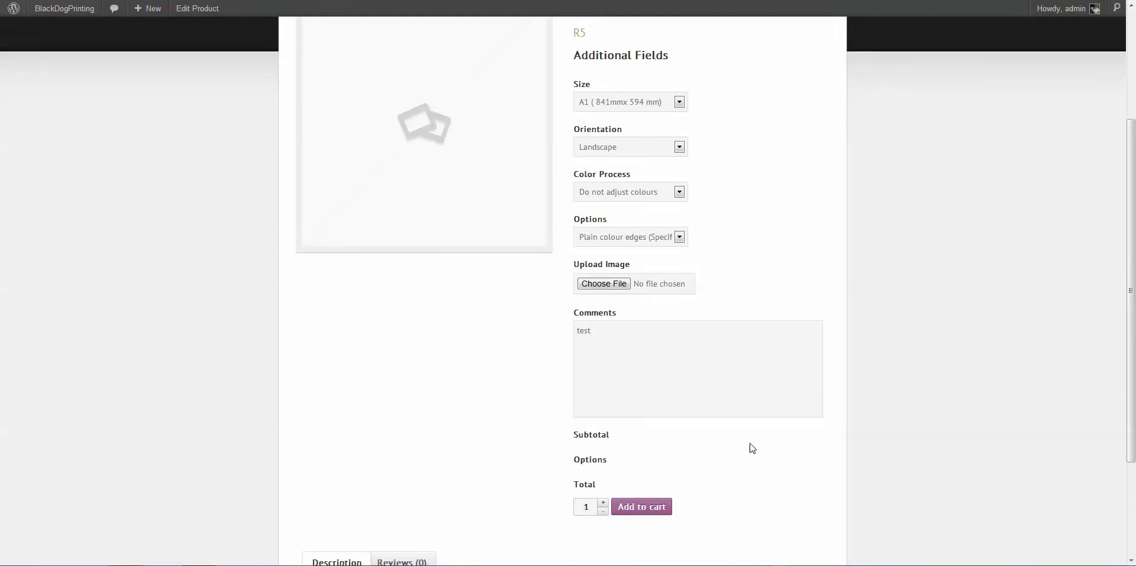
{"action": "left_click", "coordinate": [642, 450]}
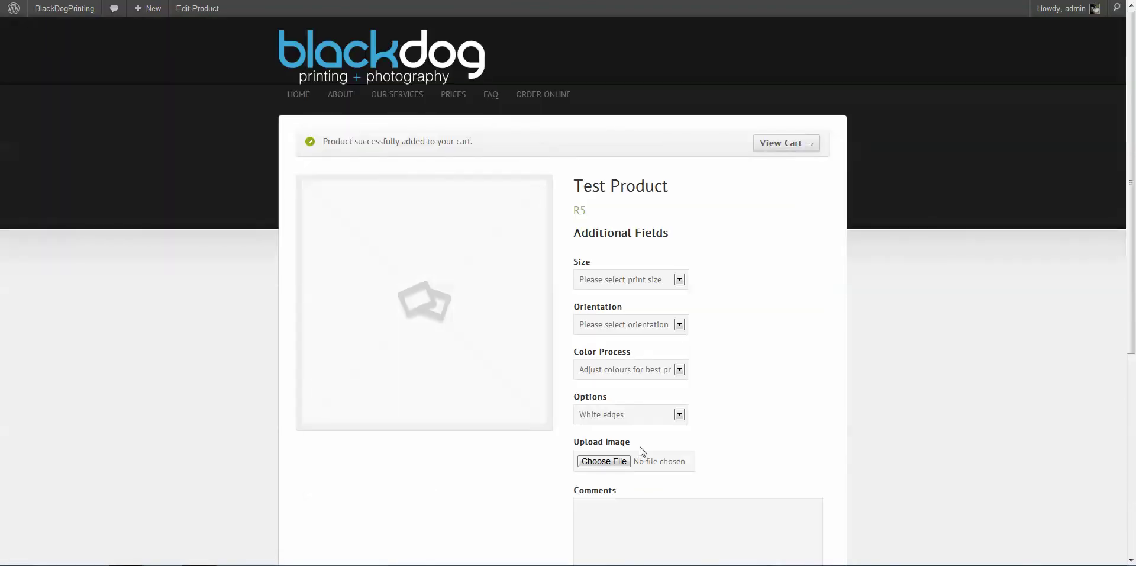
{"action": "left_click", "coordinate": [763, 144]}
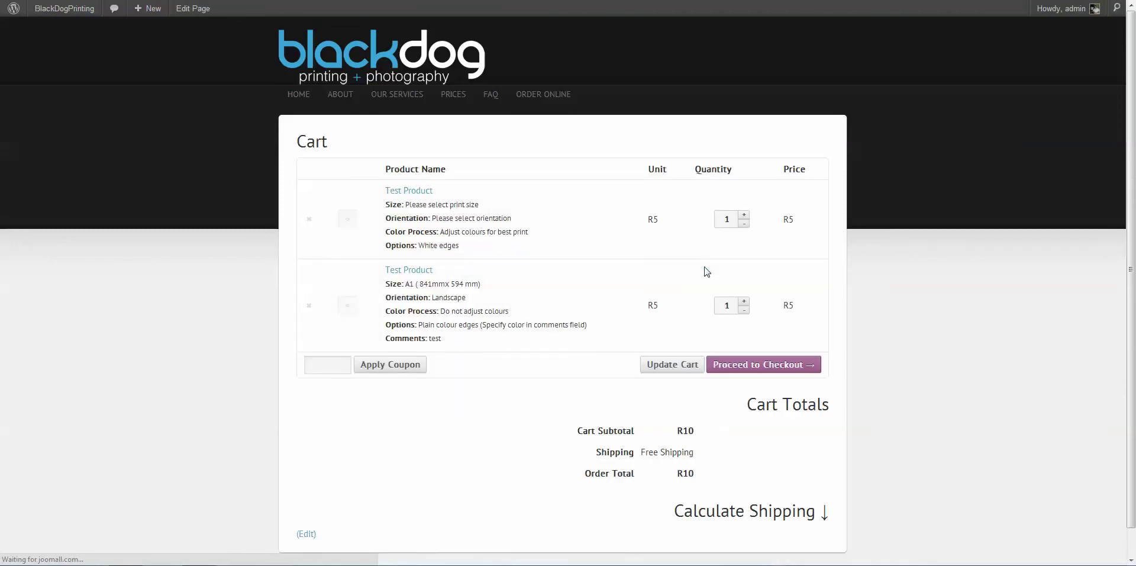